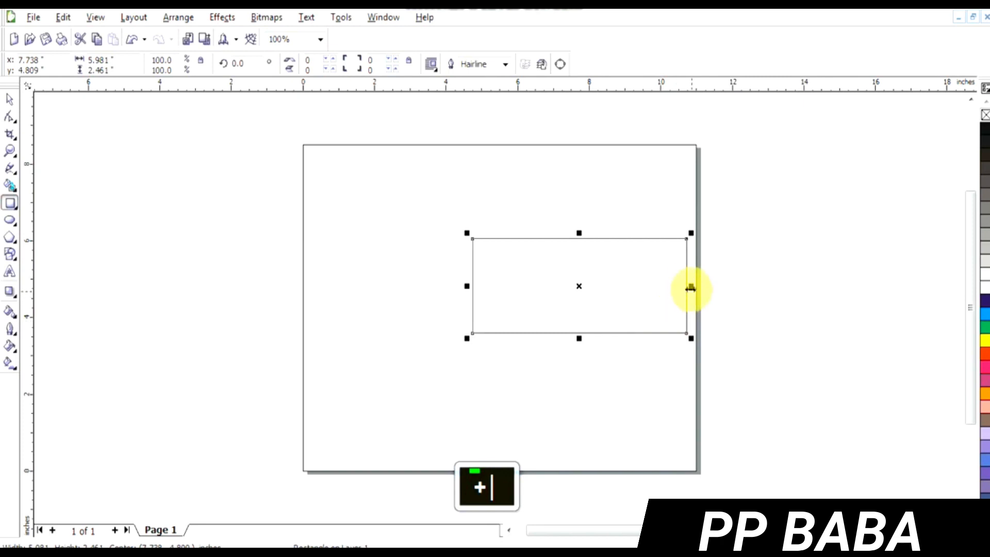
- Narrow the duplicate rectangle to a square about 2.46 inches wide and widen the original rectangle to about 6.31 inches
left_click_drag(691, 286, 564, 288)
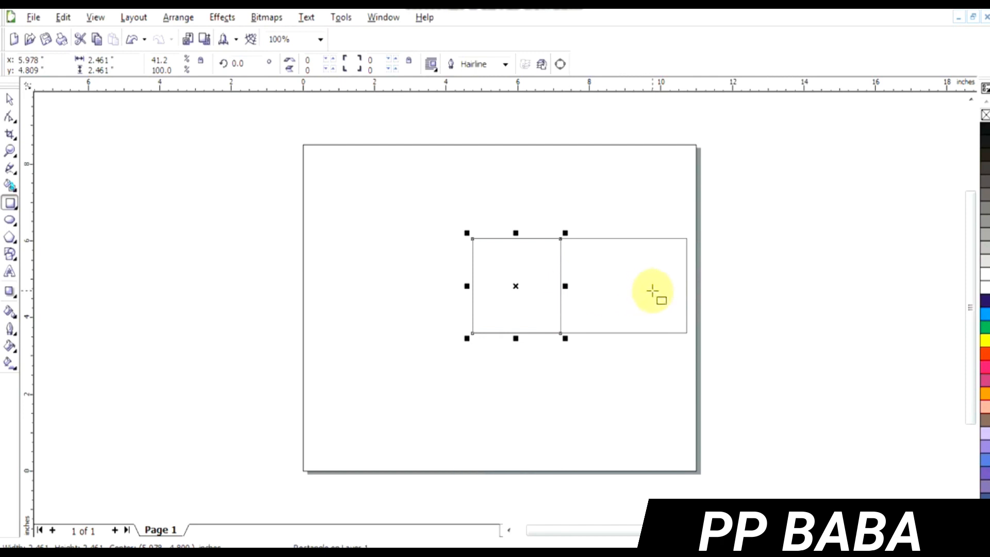
key("Escape")
left_click(689, 290)
left_click_drag(689, 286, 702, 287)
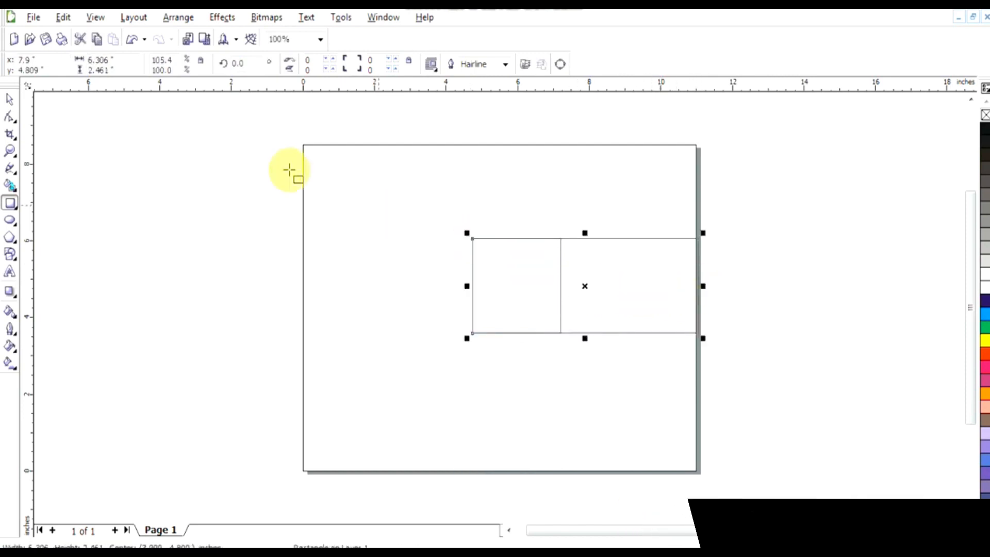
left_click(11, 98)
left_click(524, 287, "shift")
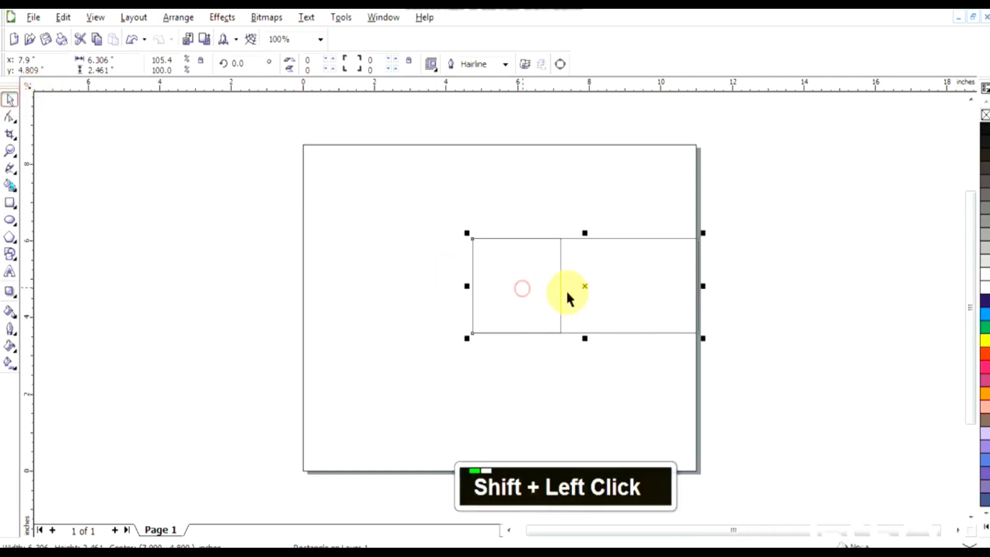
left_click_drag(581, 288, 524, 289)
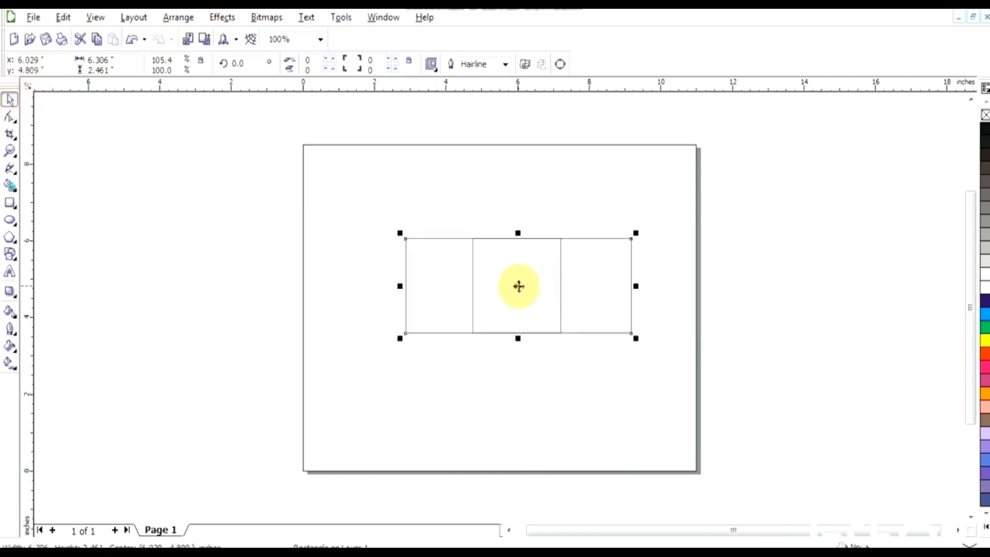
key("ctrl+z")
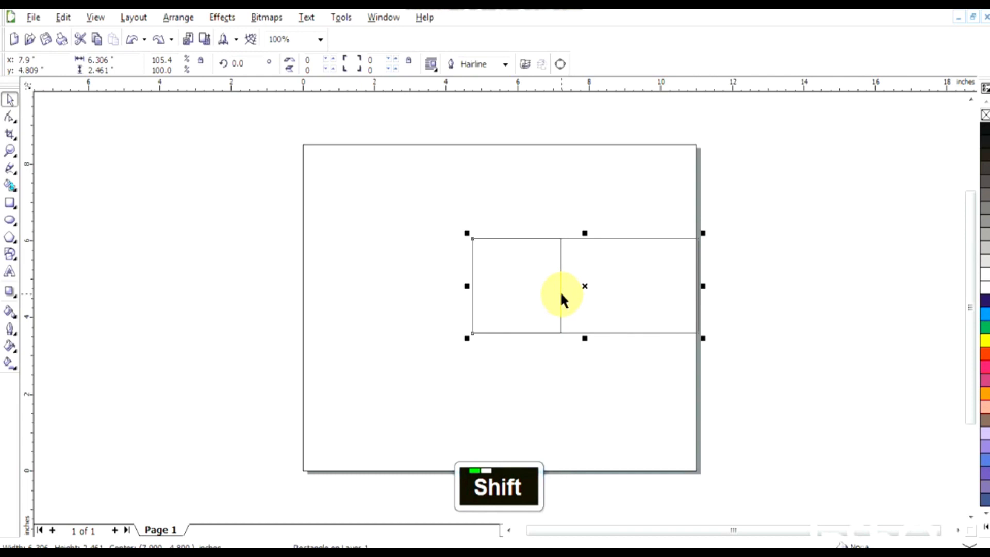
left_click(568, 290, "shift")
left_click_drag(584, 286, 508, 286)
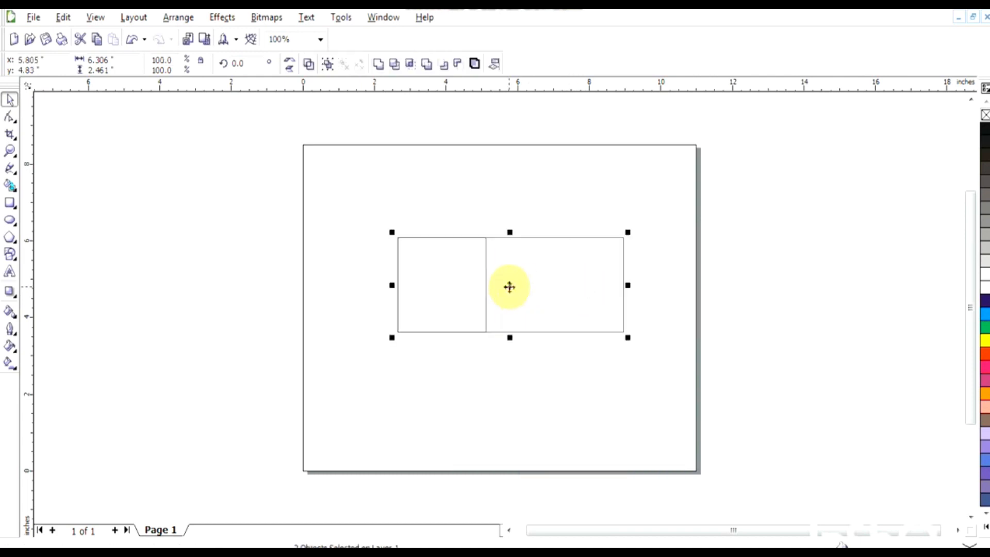
key("ctrl+z")
- Select both rectangles and nudge them together 1.4 inches to the left on the page
left_click(598, 379)
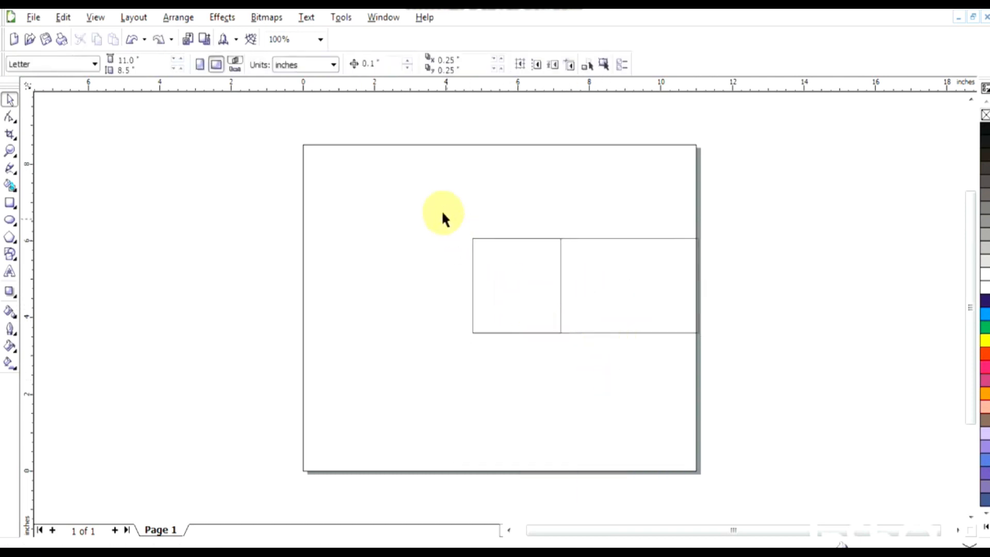
left_click_drag(729, 380, 749, 381)
key("Left")
key("Left")
key("Left")
key("Left")
key("Left")
key("Left")
key("Left")
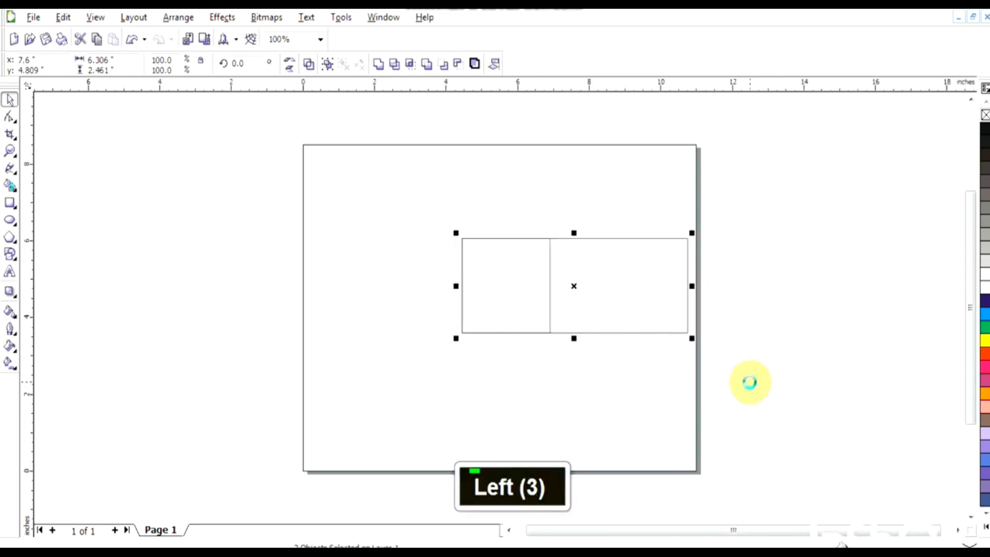
key("Left")
key("Left")
key("Left")
key("Left")
key("Left")
key("Left")
key("Left")
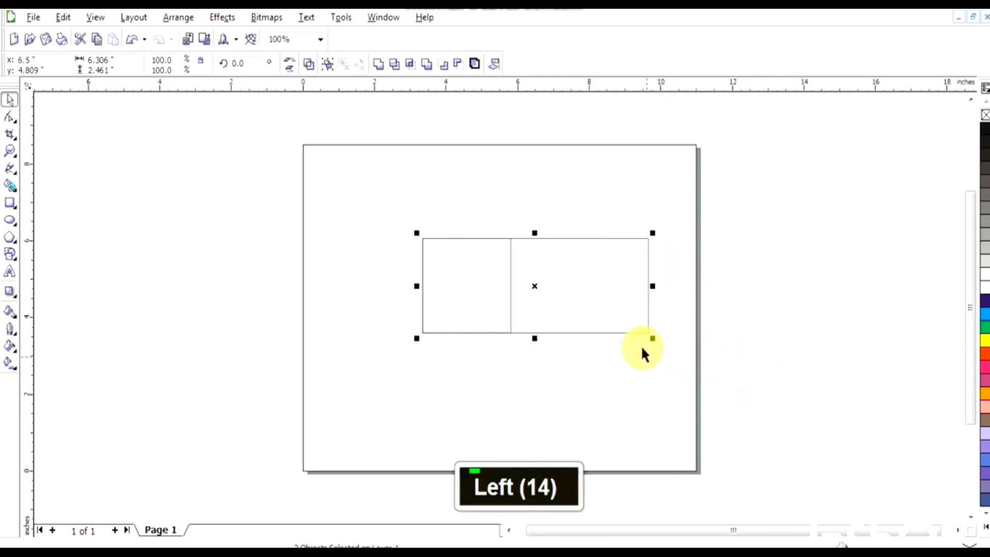
- Widen the outer rectangle to about 6.63 inches by extending its right side, leaving the square as it is
double_click(618, 298)
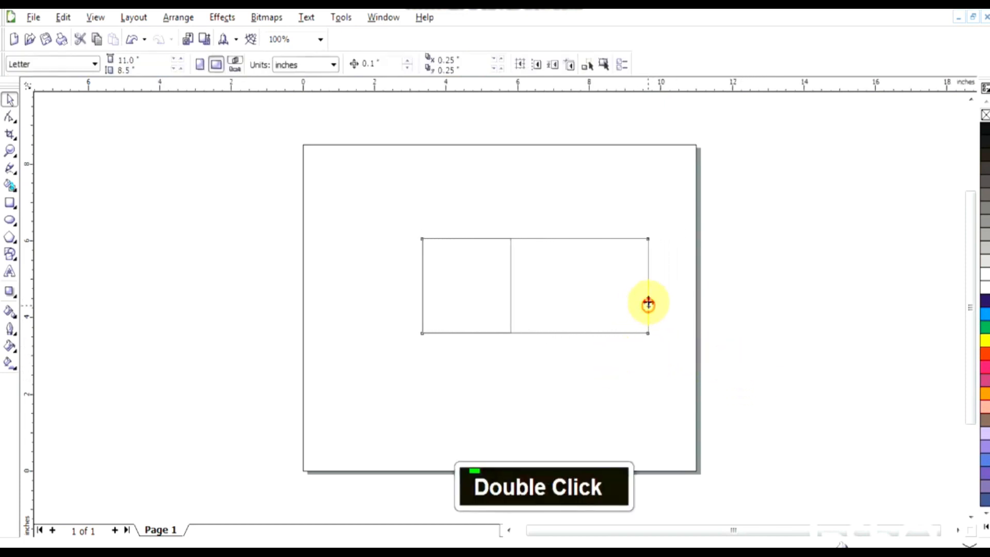
left_click(648, 302)
left_click_drag(652, 286, 664, 286)
left_click(621, 355)
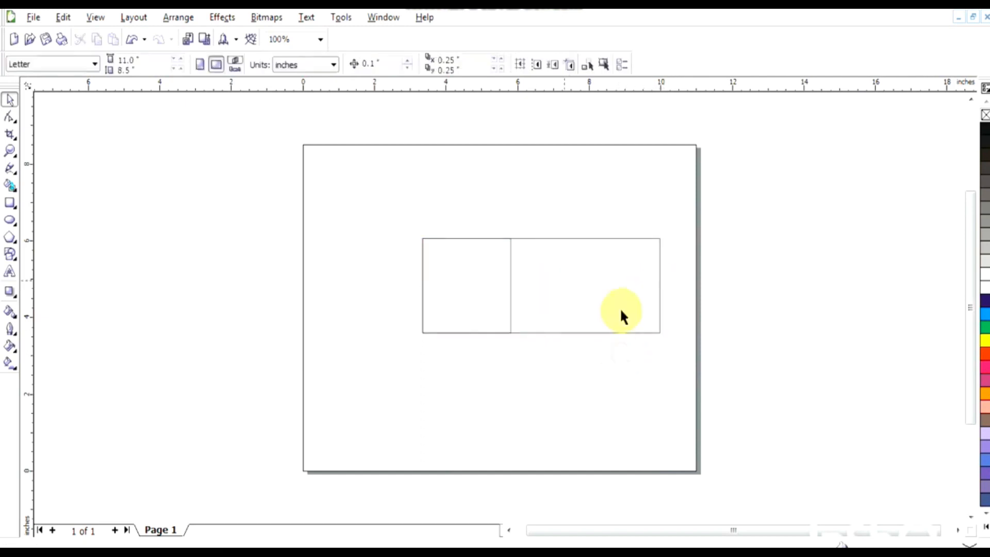
- Add the artistic text "BIG" below the rectangles and make it bold
left_click(9, 271)
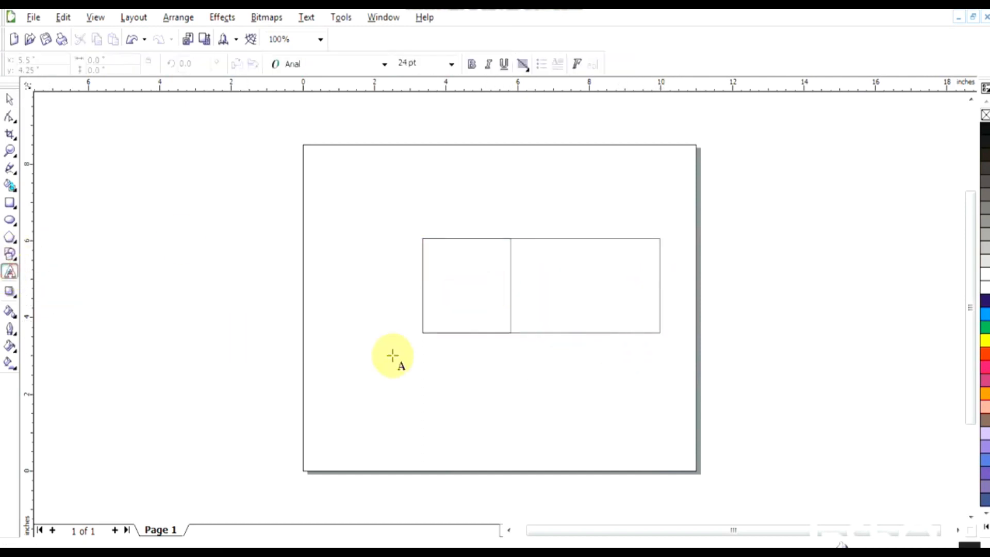
left_click(392, 353)
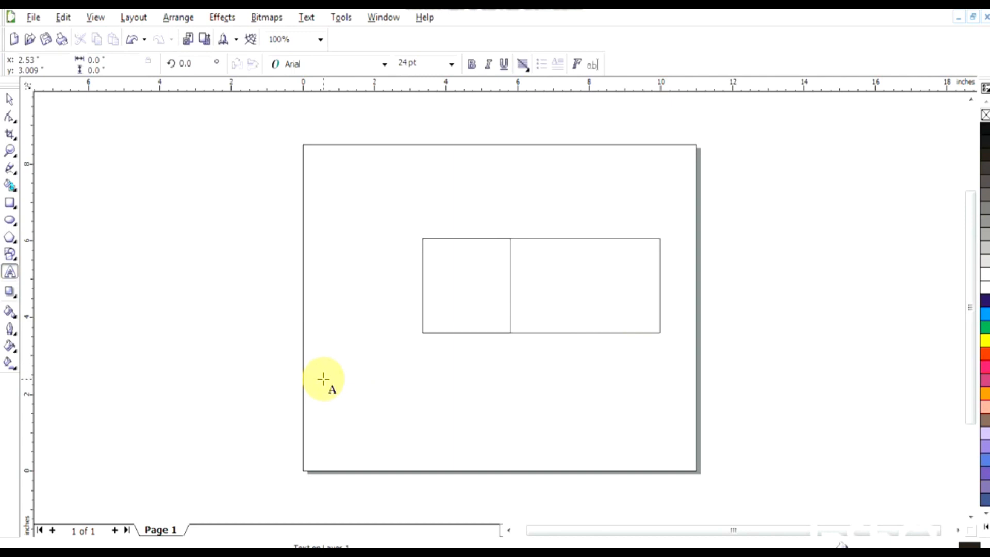
key("Caps_Lock")
type("BIG")
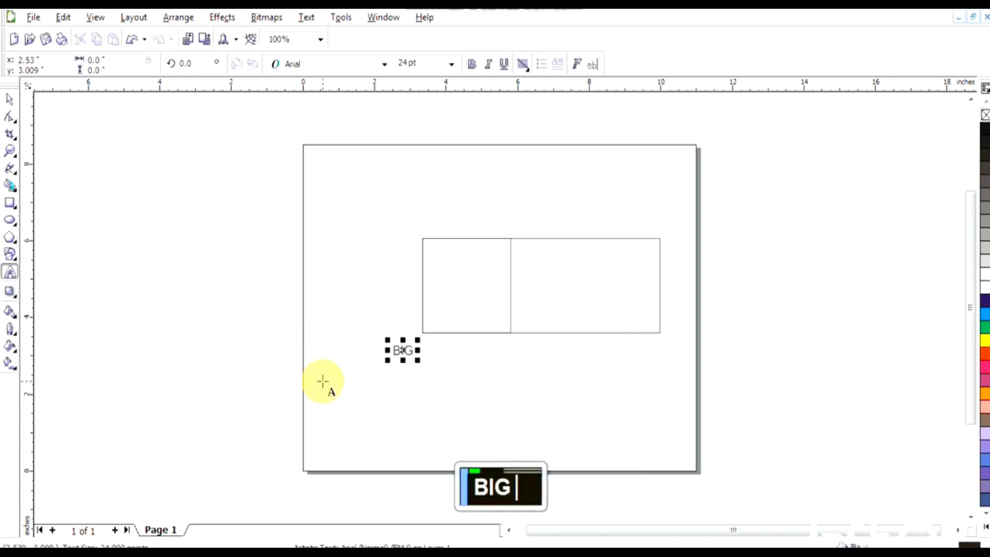
left_click(10, 99)
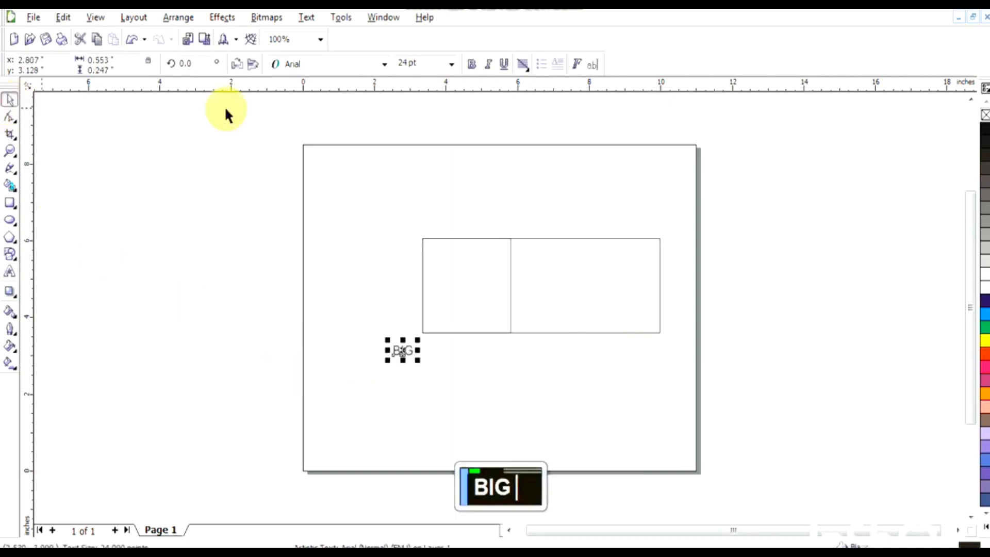
left_click(471, 64)
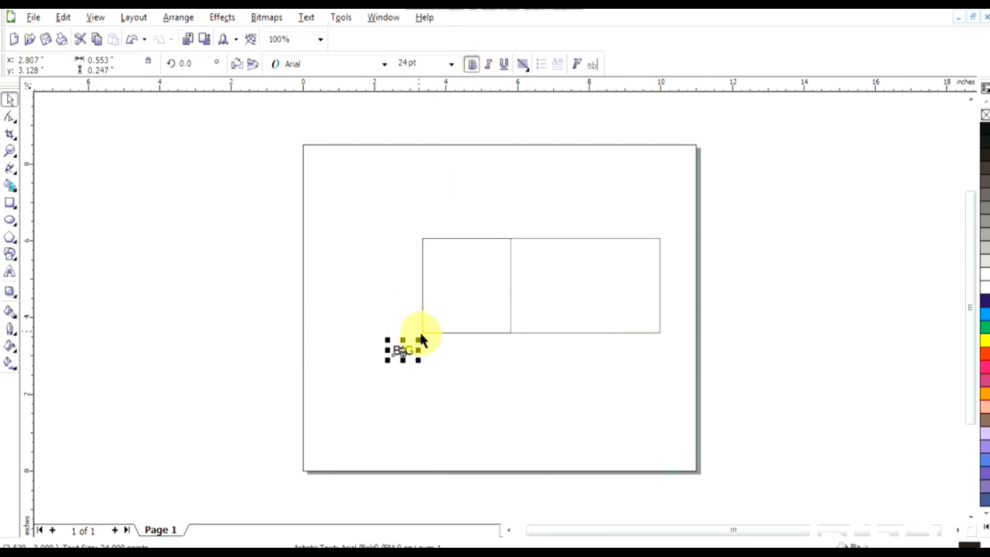
- Enlarge the BIG text to about 94 pt and position it inside the square
left_click_drag(429, 337, 450, 326)
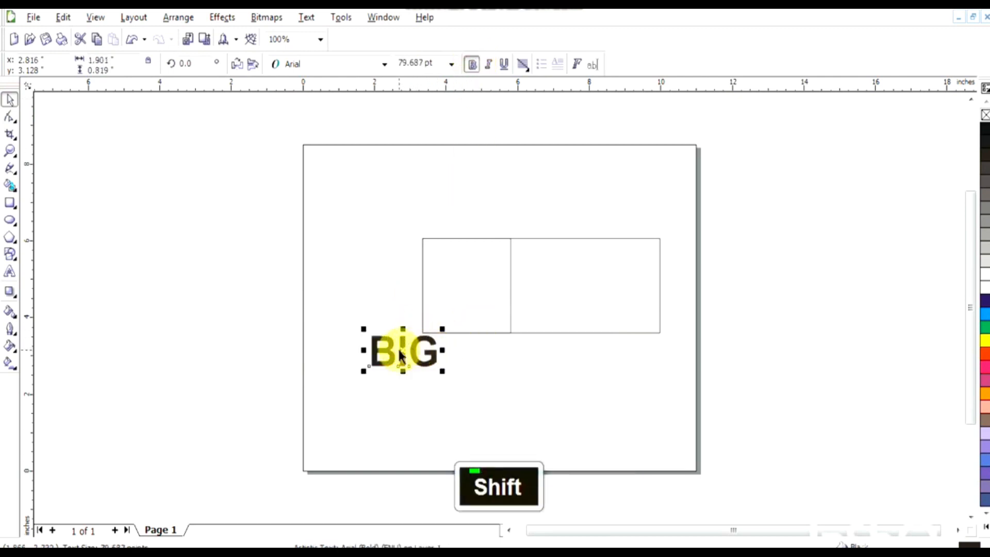
left_click_drag(406, 351, 461, 280)
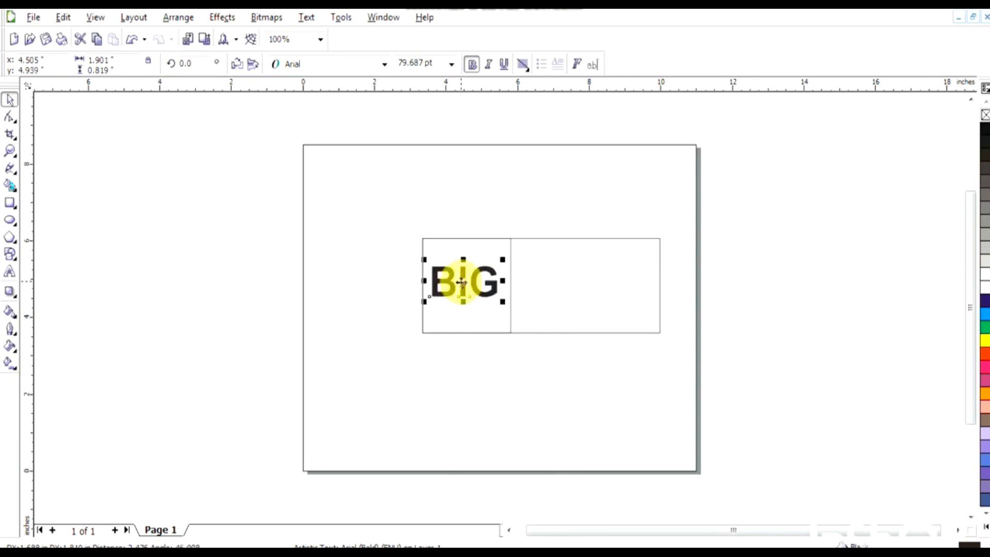
left_click(506, 305, "shift")
left_click_drag(506, 304, 490, 292)
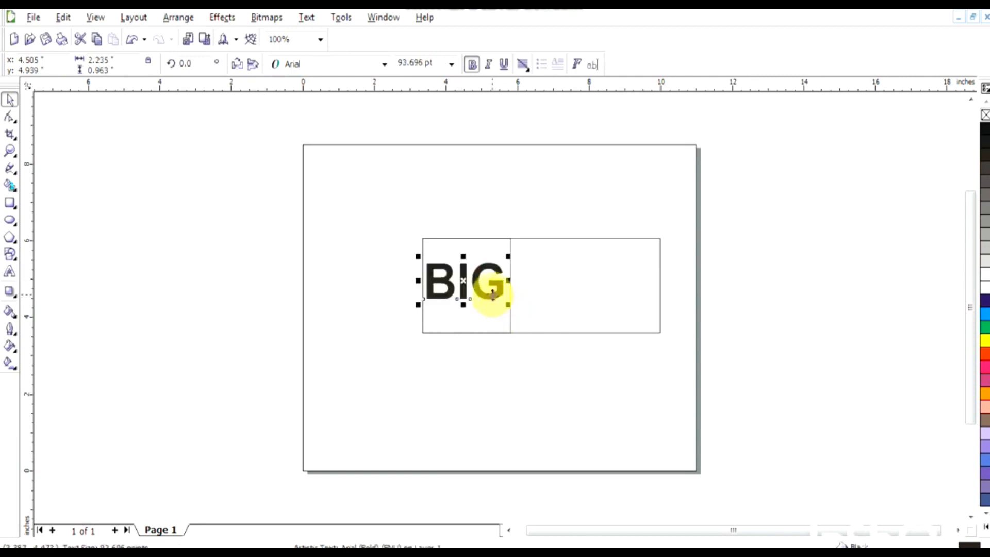
key("Down")
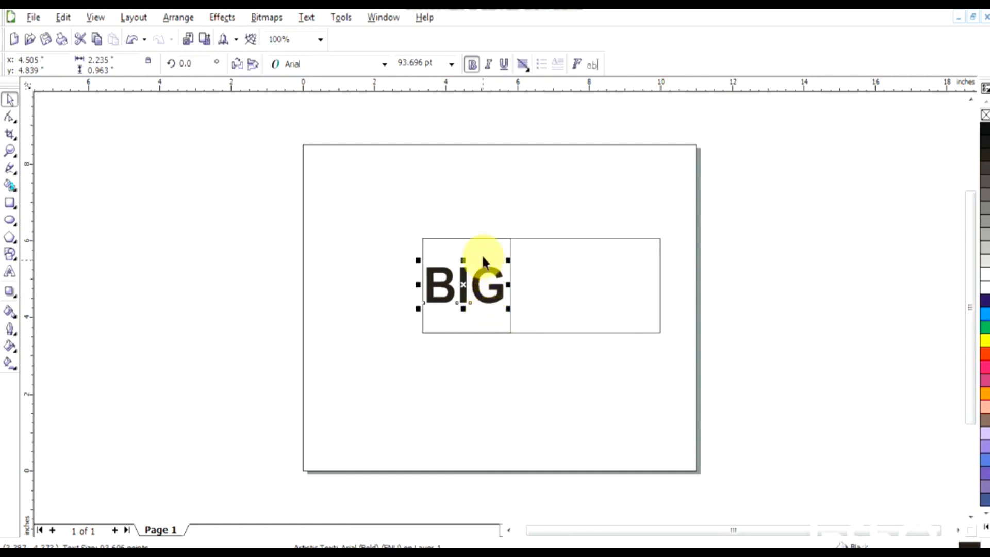
- Align the BIG text to the square's center both horizontally and vertically
key("shift")
left_click(496, 247, "shift")
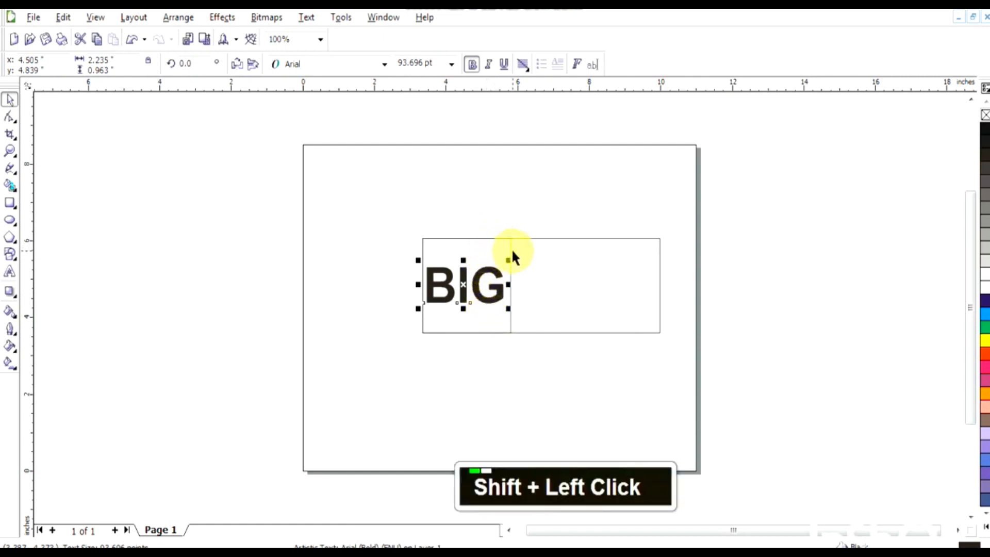
left_click(511, 251, "shift")
key("c")
key("e")
left_click(565, 343)
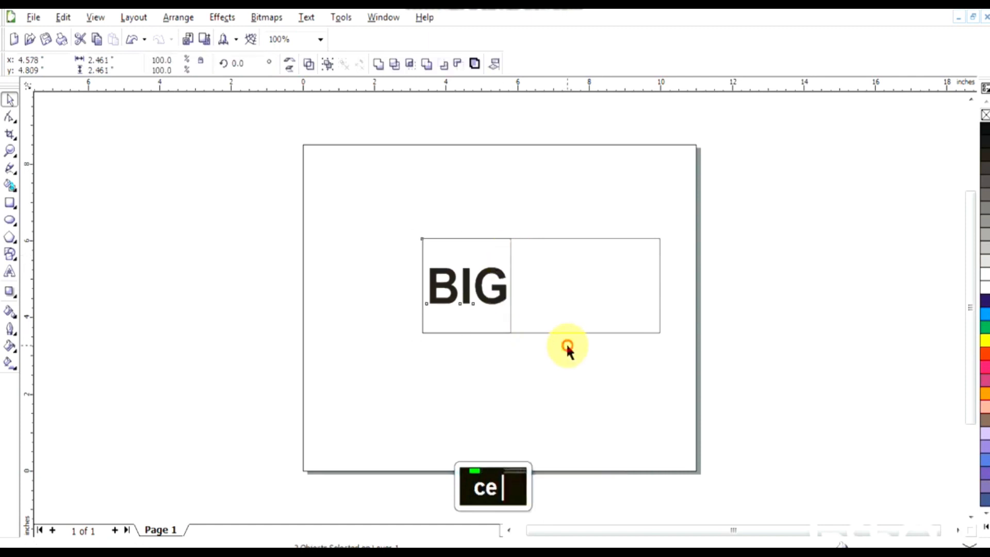
- Add the artistic text "MAGIC" in the empty area below the rectangles
left_click(10, 275)
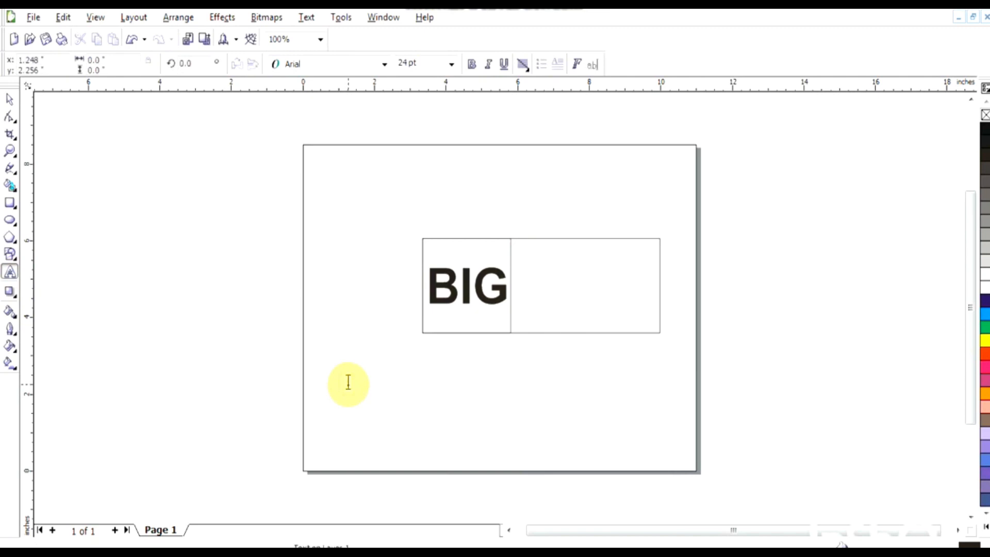
left_click(348, 381)
type("m")
key("BackSpace")
type("M")
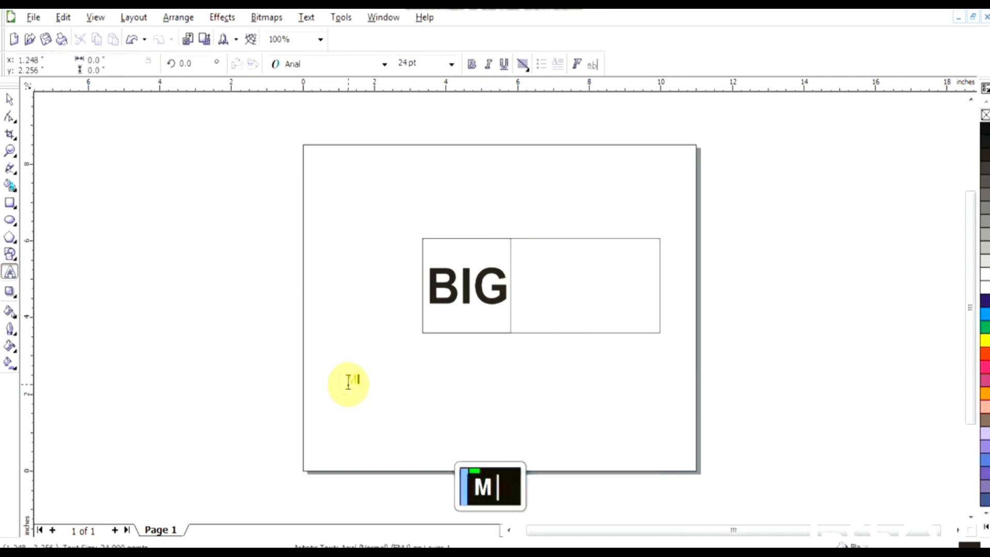
type("AGIC")
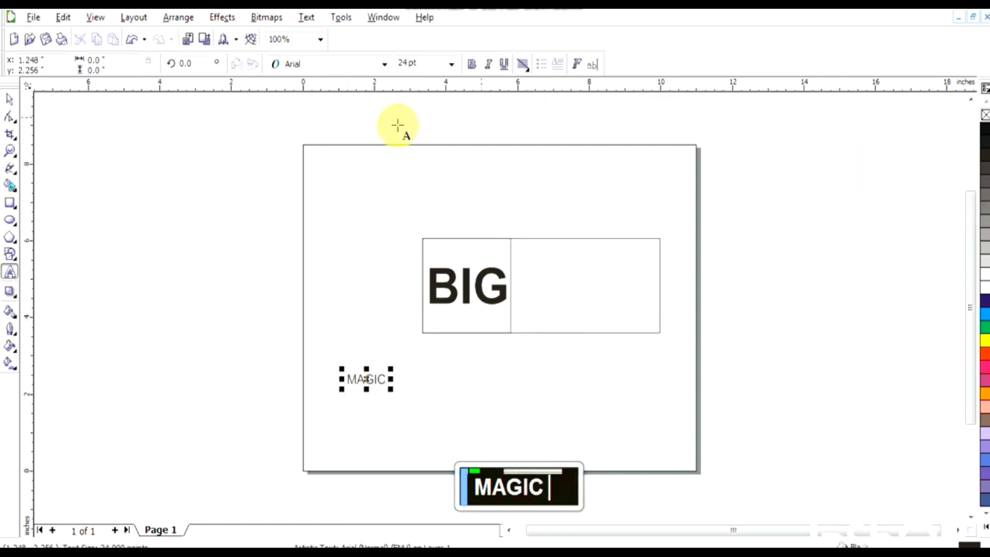
- Format the MAGIC text as bold at about 86 pt and place it in the wide section beside BIG
left_click(11, 104)
left_click(471, 64)
left_click_drag(392, 390, 442, 402)
left_click_drag(371, 380, 589, 285)
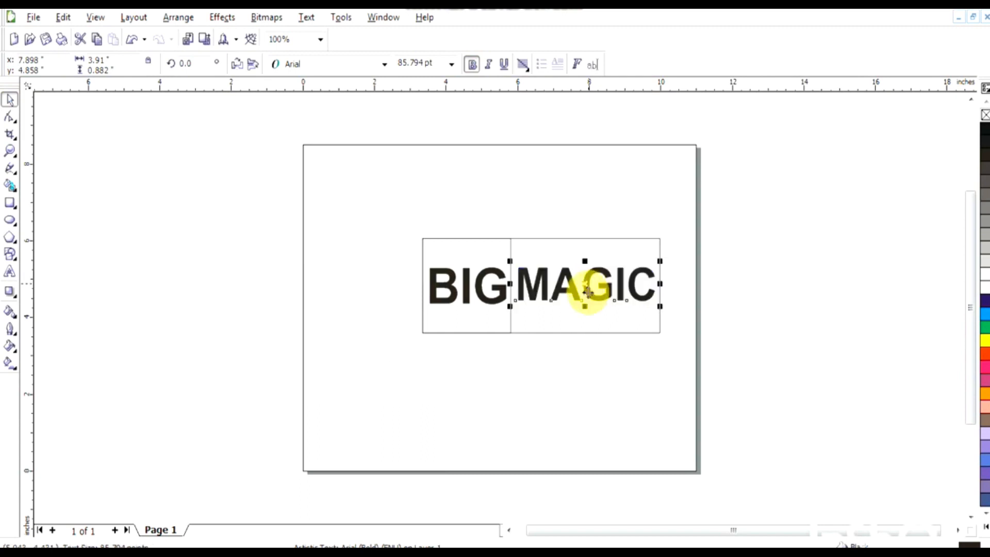
left_click(643, 333, "shift")
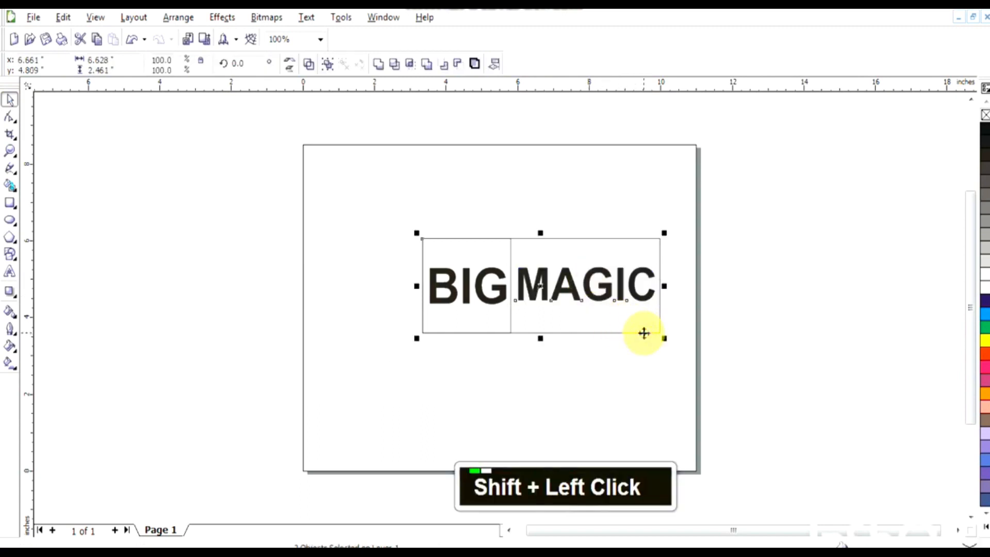
key("c")
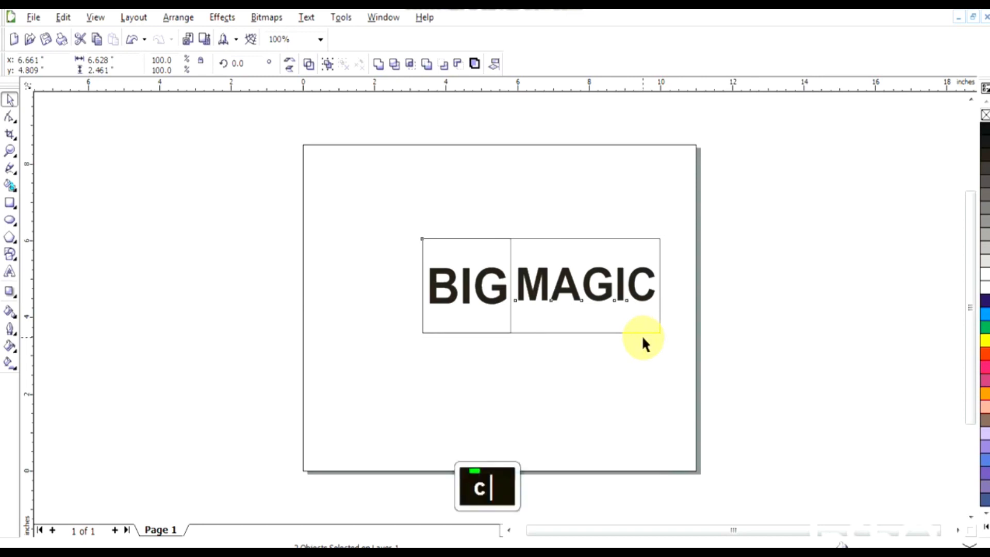
key("e")
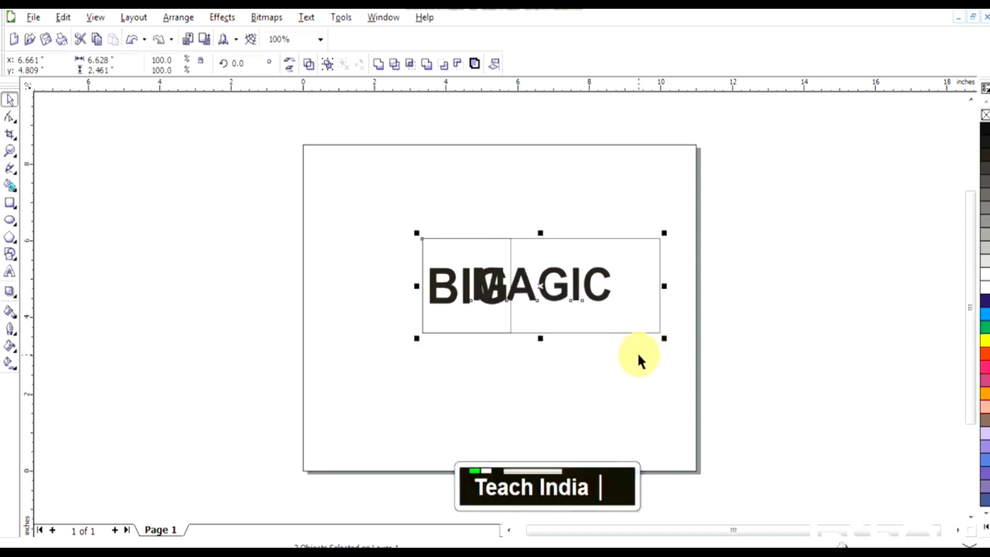
key("ctrl+z")
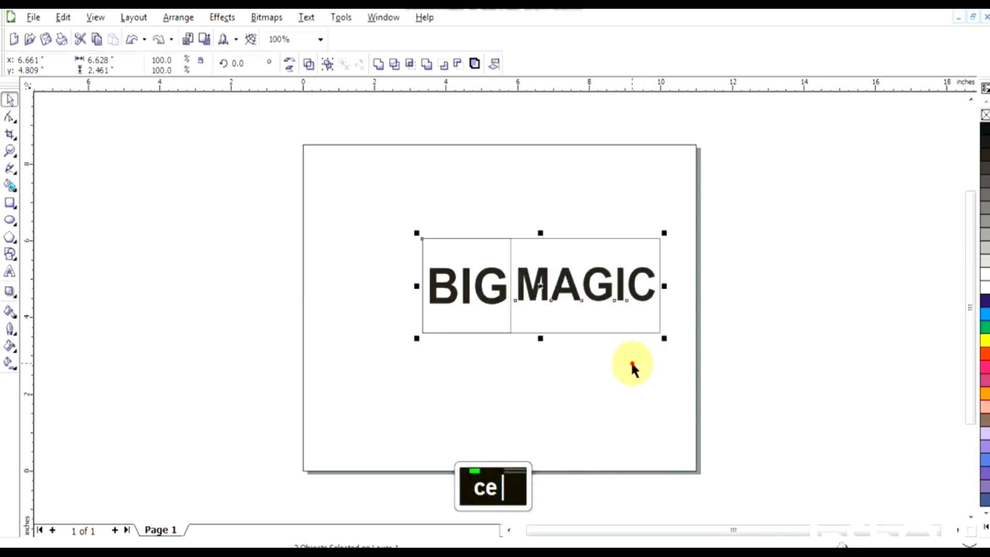
left_click(632, 362)
- Shift the BIG text slightly left and enlarge it to about 102.5 pt so it spans the square's width
left_click(489, 304)
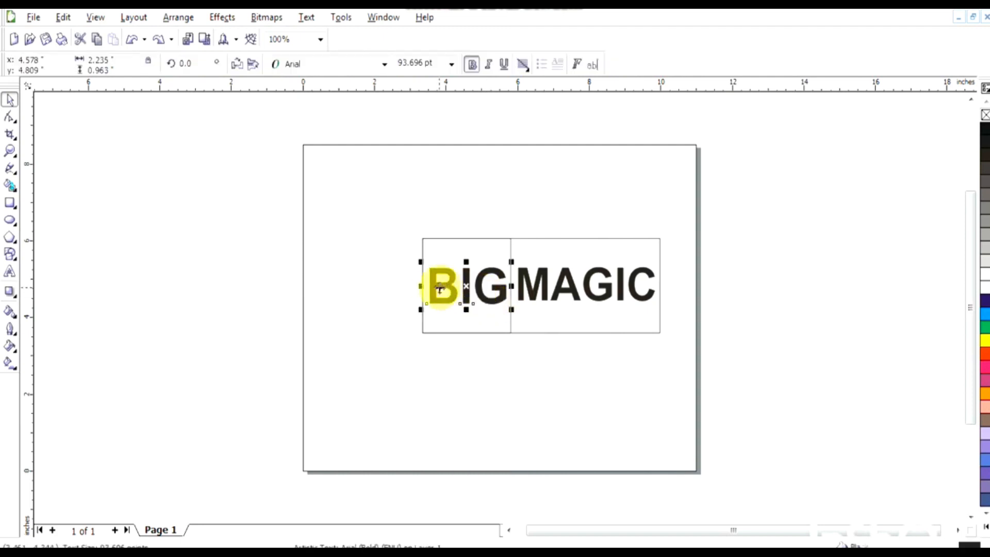
left_click_drag(422, 286, 420, 286)
left_click_drag(509, 309, 514, 313, "shift")
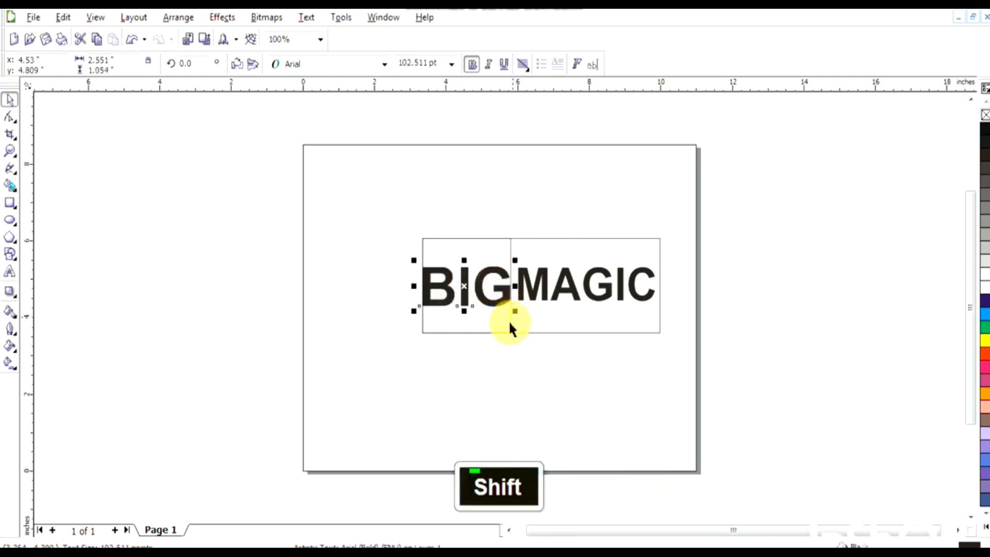
left_click(551, 364)
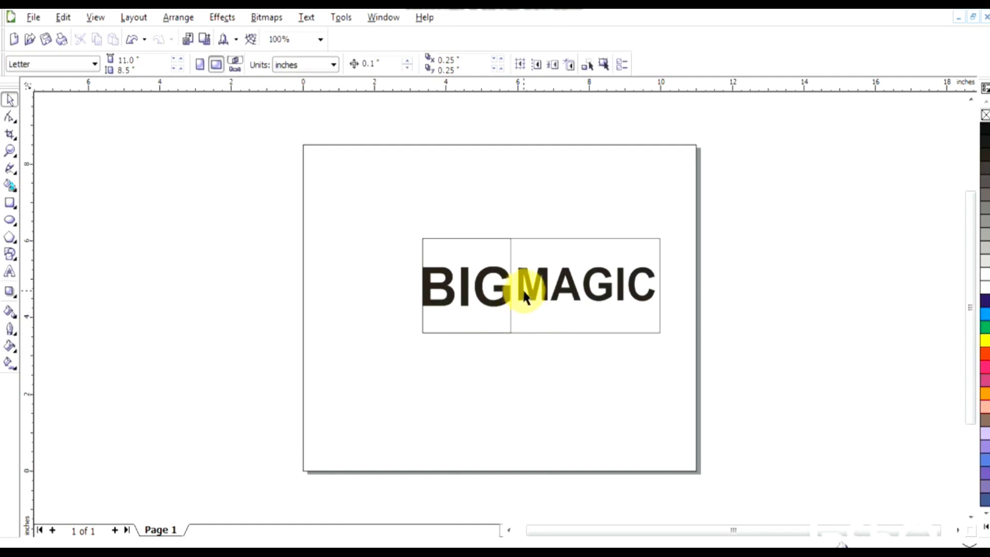
- Enlarge the MAGIC text slightly, close to BIG, and widen the outer rectangle to about 6.79 inches
left_click(531, 299)
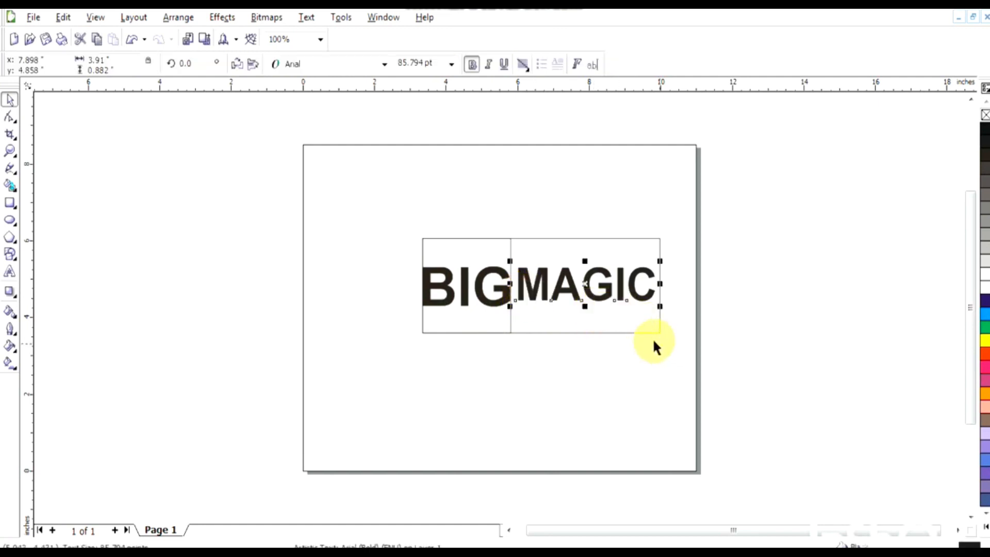
left_click_drag(660, 306, 672, 286)
left_click(660, 325)
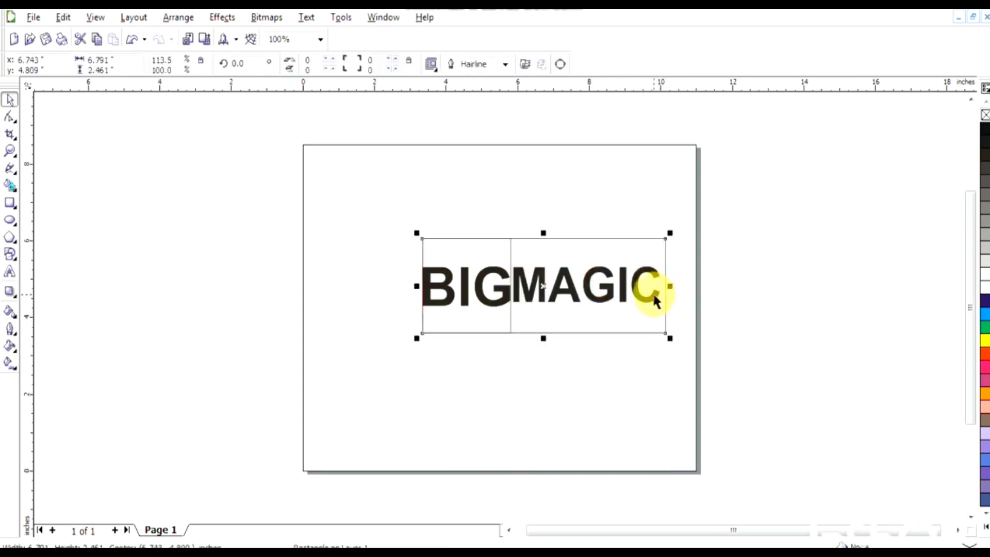
- Nudge the MAGIC text right and slightly down so it sits centred in the wide section, level with BIG
left_click(648, 288)
left_click(655, 302)
key("Right")
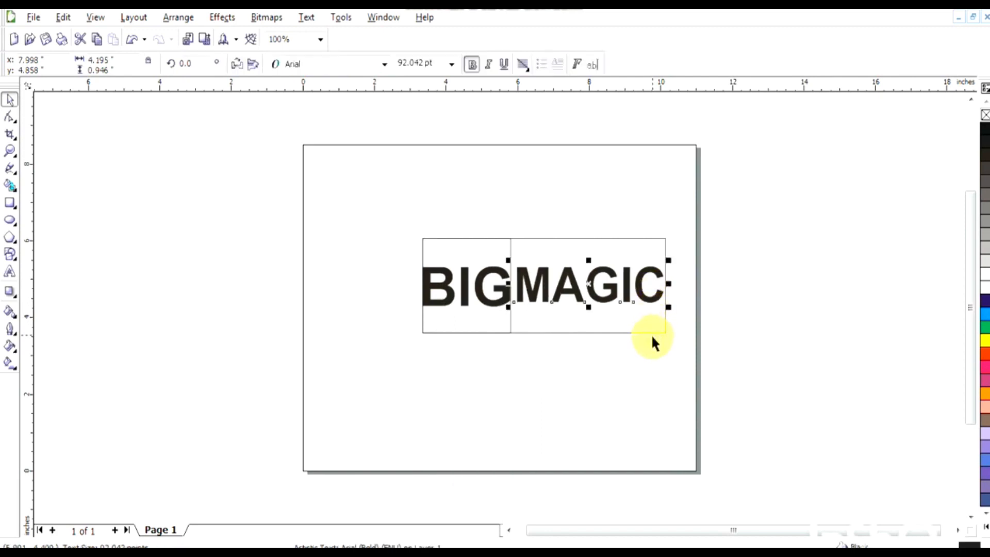
key("ctrl+Down")
left_click(598, 380)
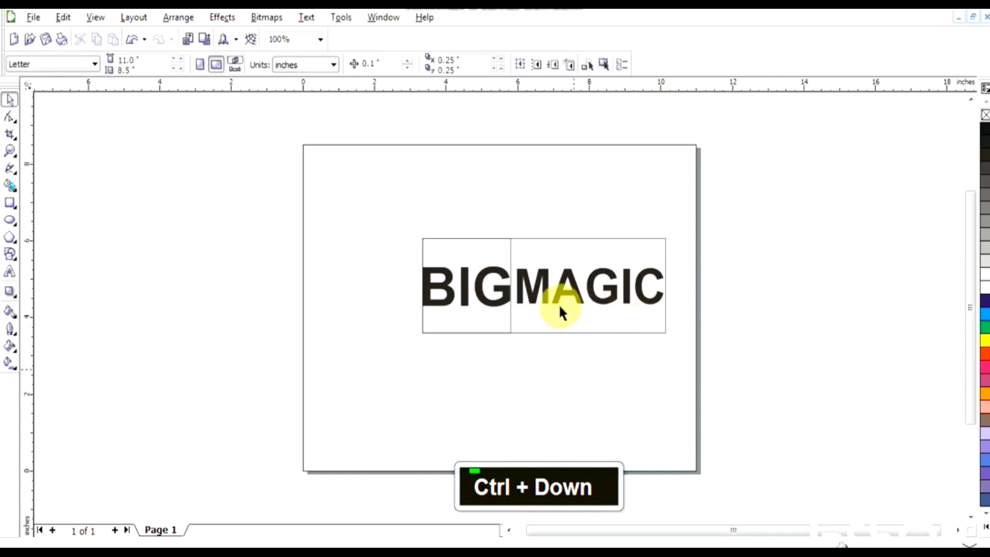
- Fill the square behind BIG with red and recolour the BIG text white
left_click(511, 324)
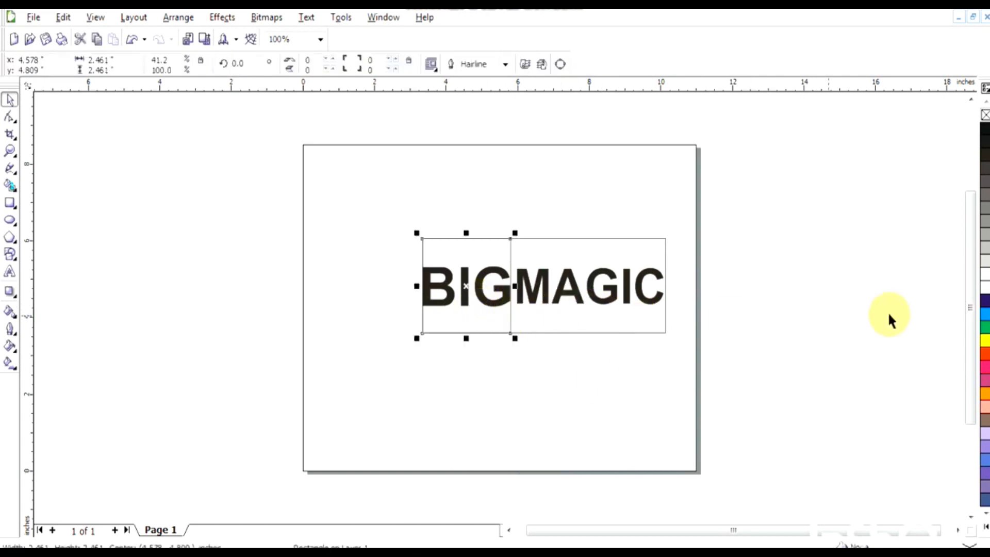
left_click(986, 356)
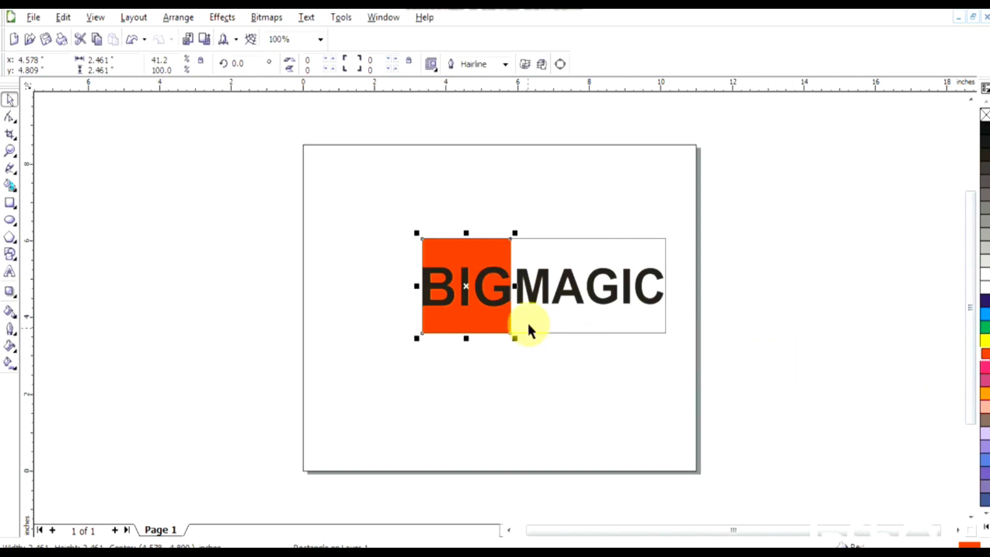
left_click(496, 302)
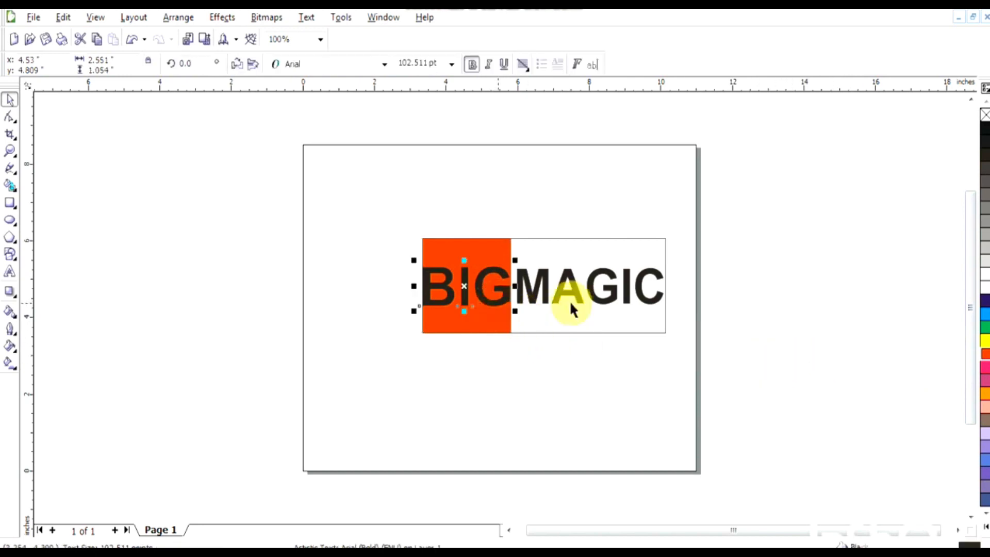
left_click(984, 293)
left_click(675, 300)
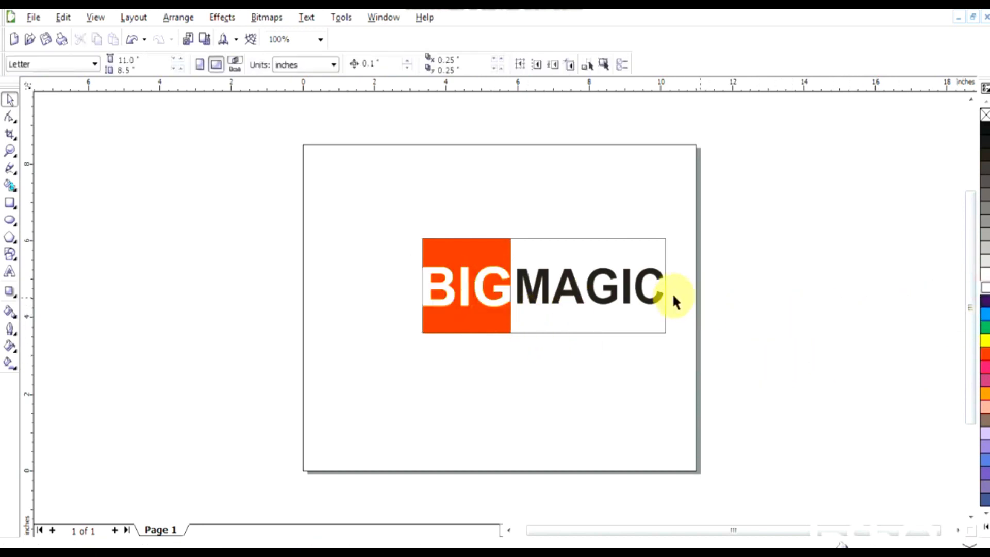
- Recolour the MAGIC text in the wide section with the same palette red as the square
left_click(665, 312)
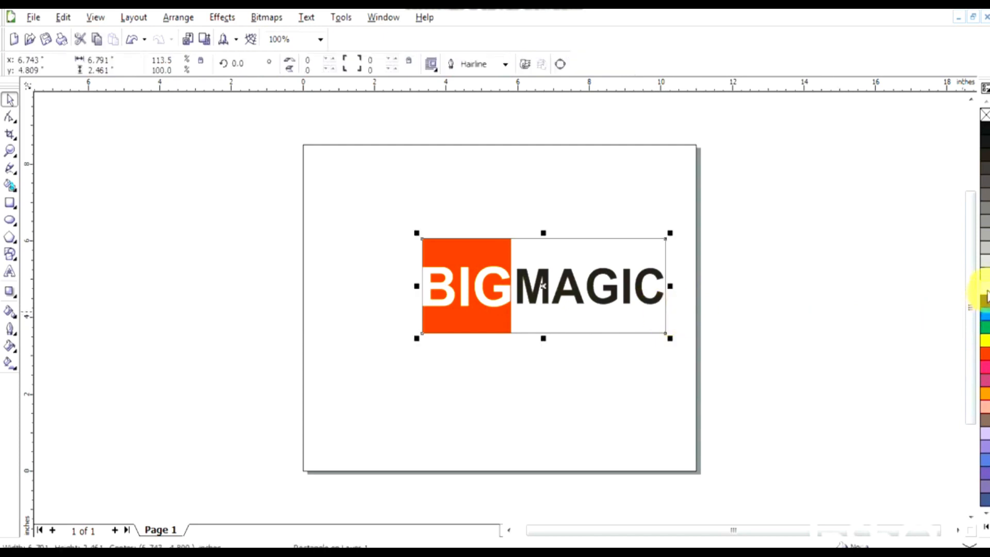
left_click(645, 293)
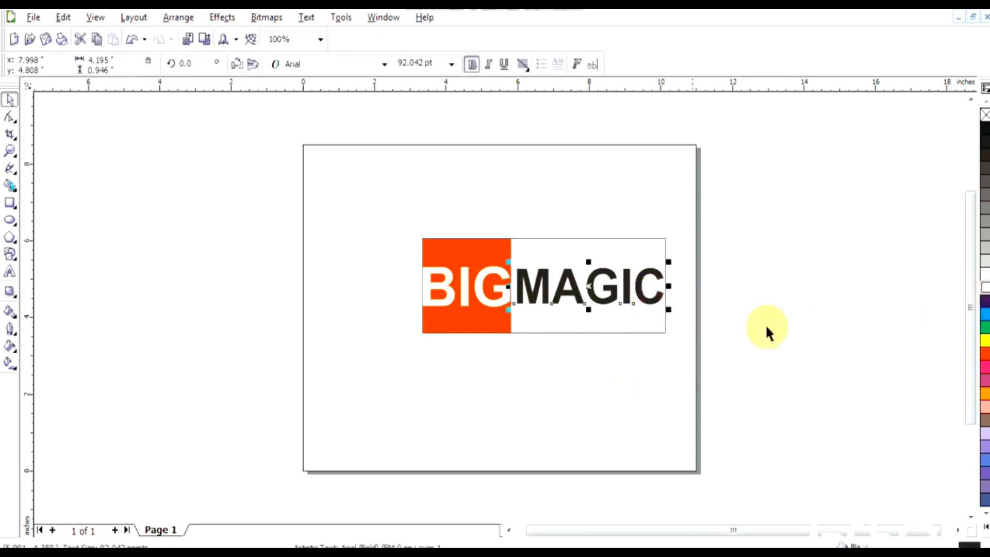
left_click(985, 354)
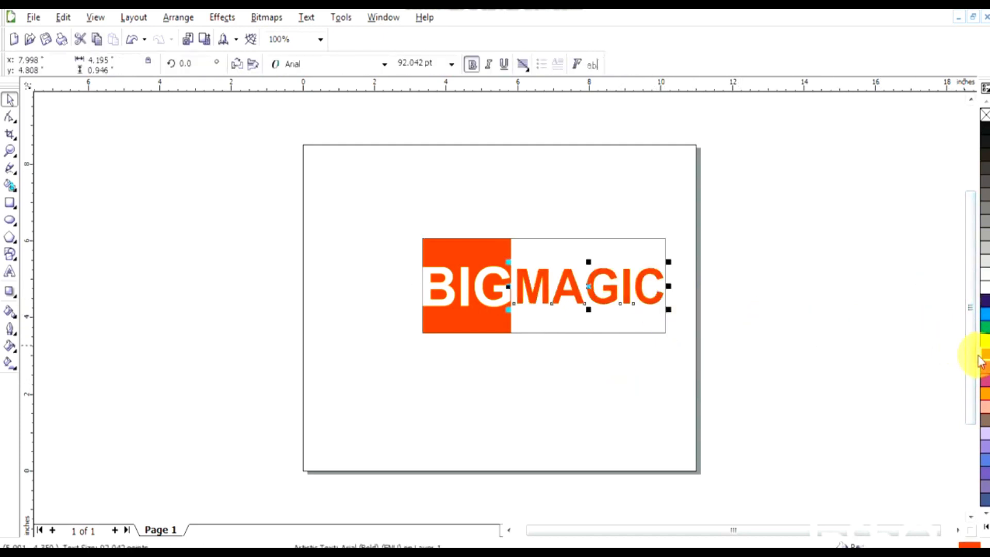
left_click(832, 381)
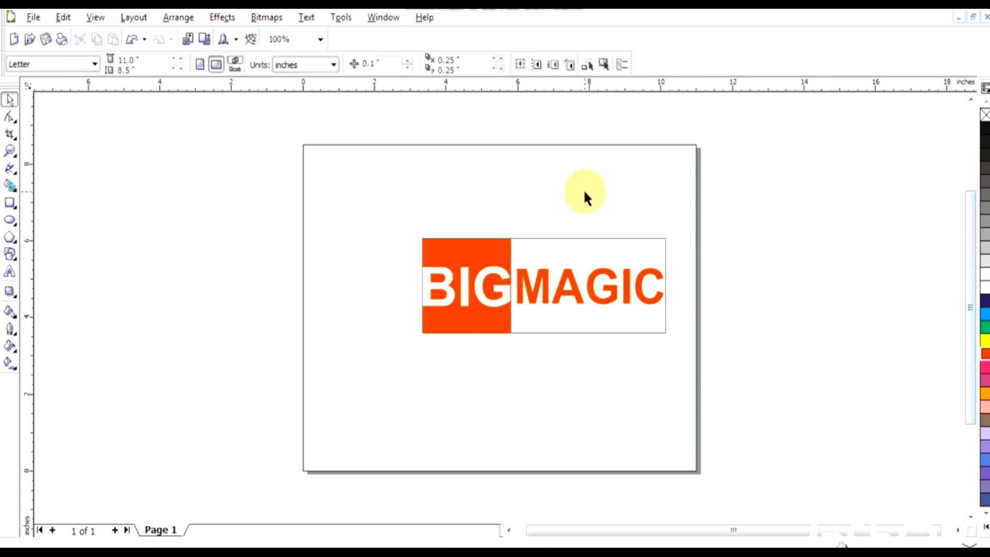
- Adjust the red of both the MAGIC text and the square to a slightly deeper shade with Uniform Fill
left_click(581, 302)
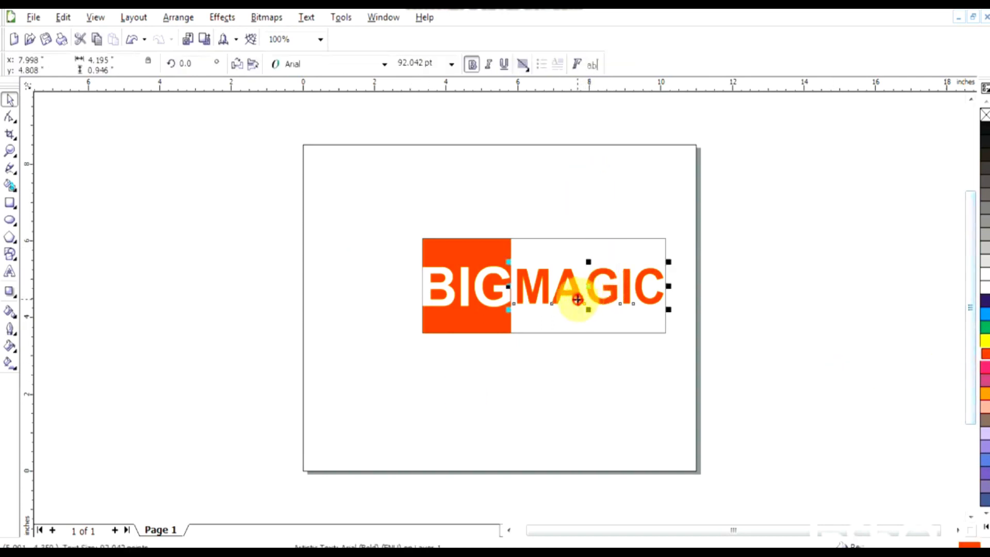
left_click(491, 323, "shift")
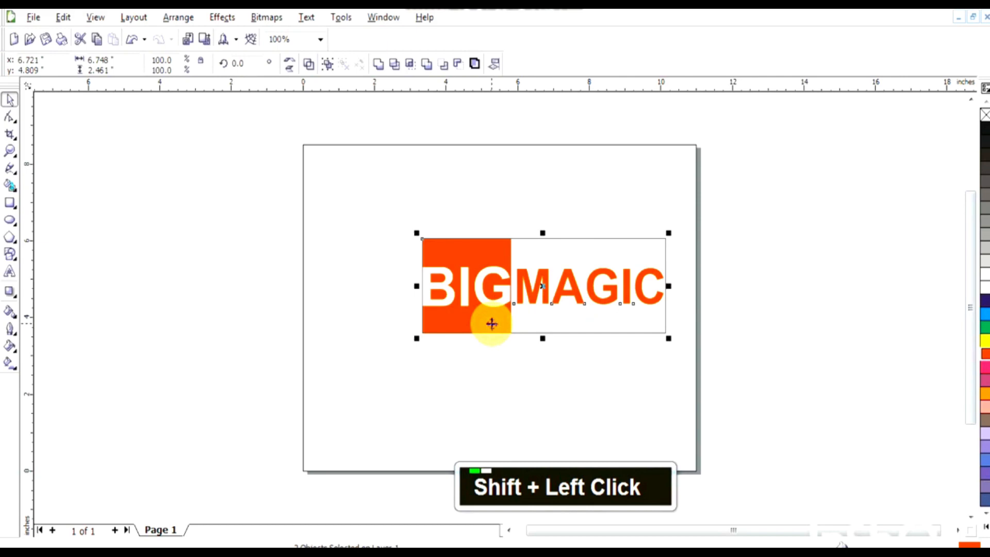
double_click(968, 545)
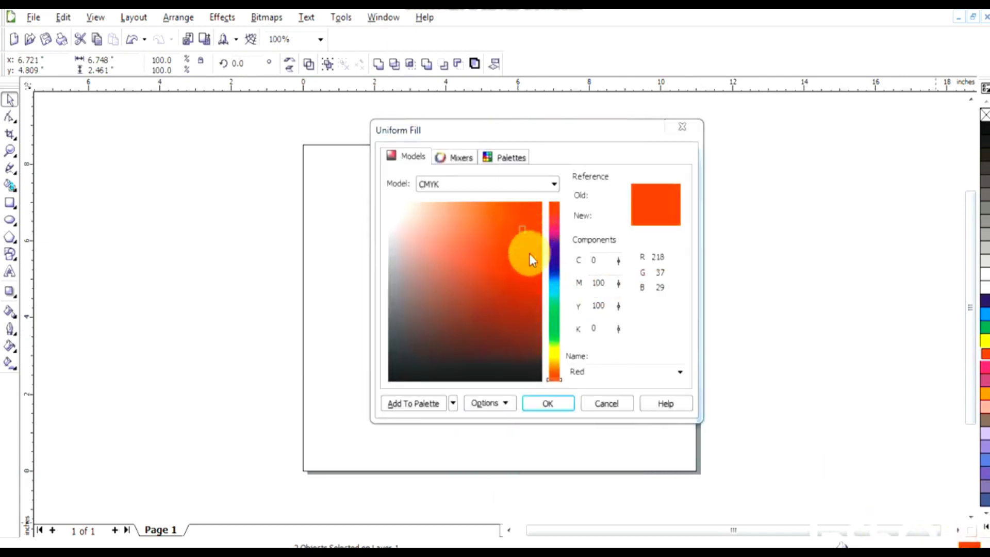
left_click(556, 402)
left_click(591, 396)
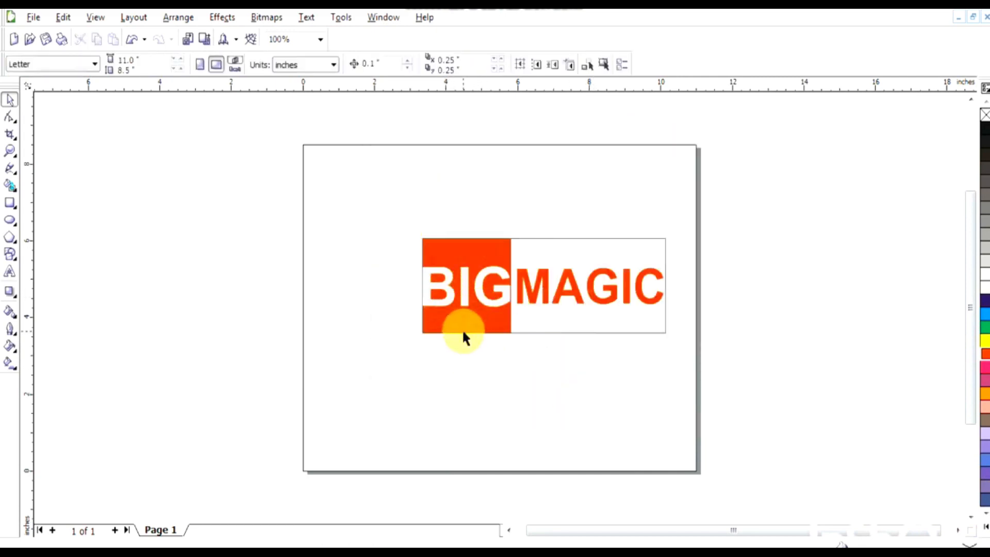
- Draw a circle about 2.14 inches in diameter below and left of the logo and fill it with the square's red
left_click(10, 220)
left_click_drag(336, 339, 408, 413)
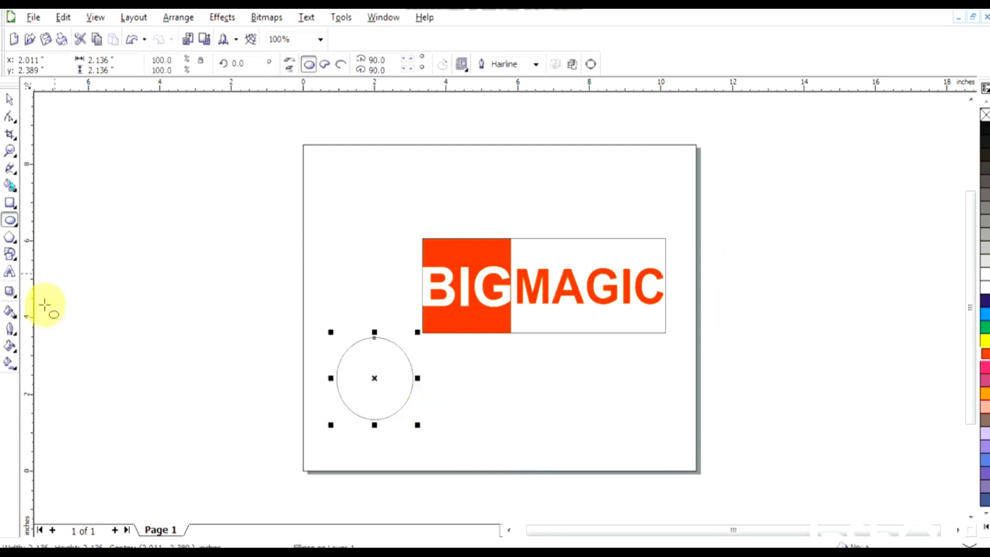
left_click(10, 312)
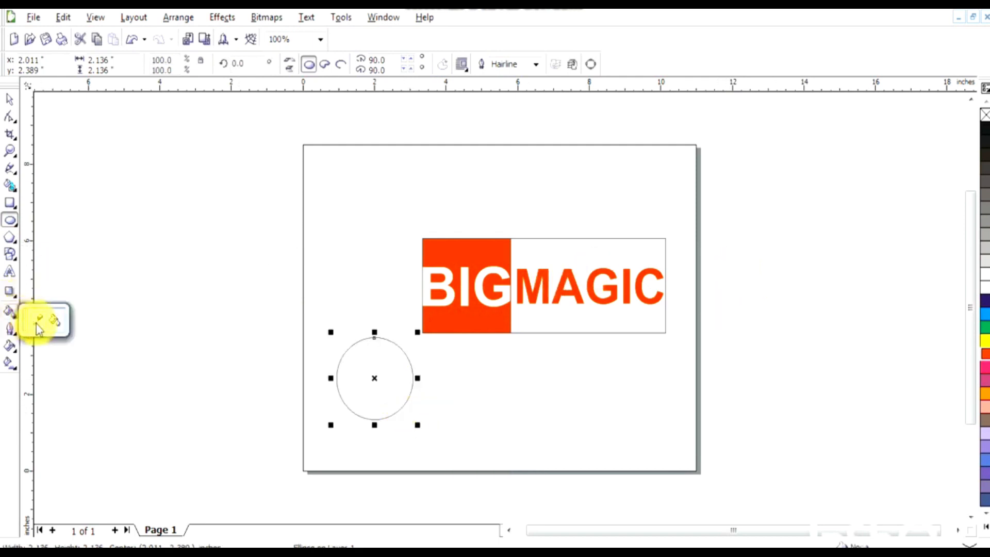
left_click(36, 320)
left_click(16, 316)
left_click(52, 321)
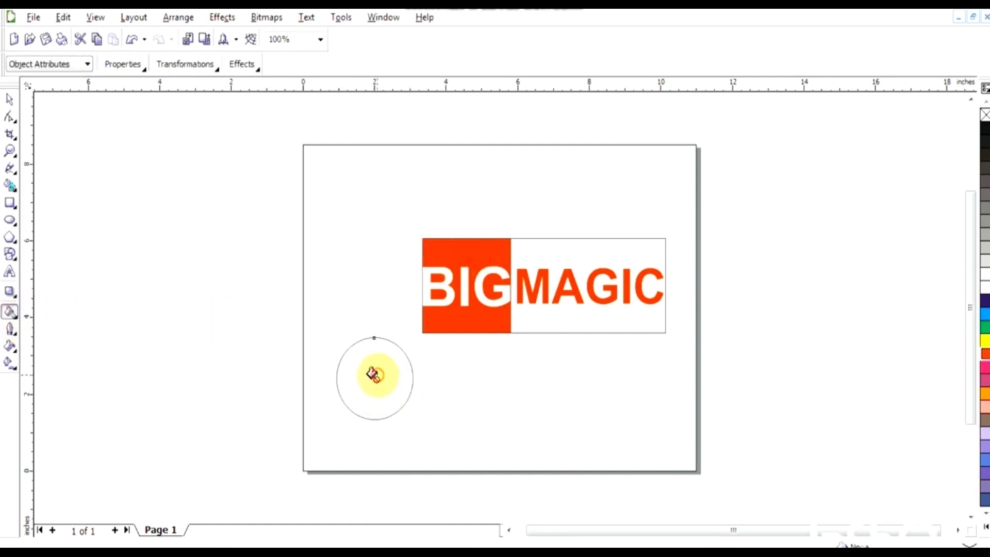
left_click(10, 101)
left_click(9, 312)
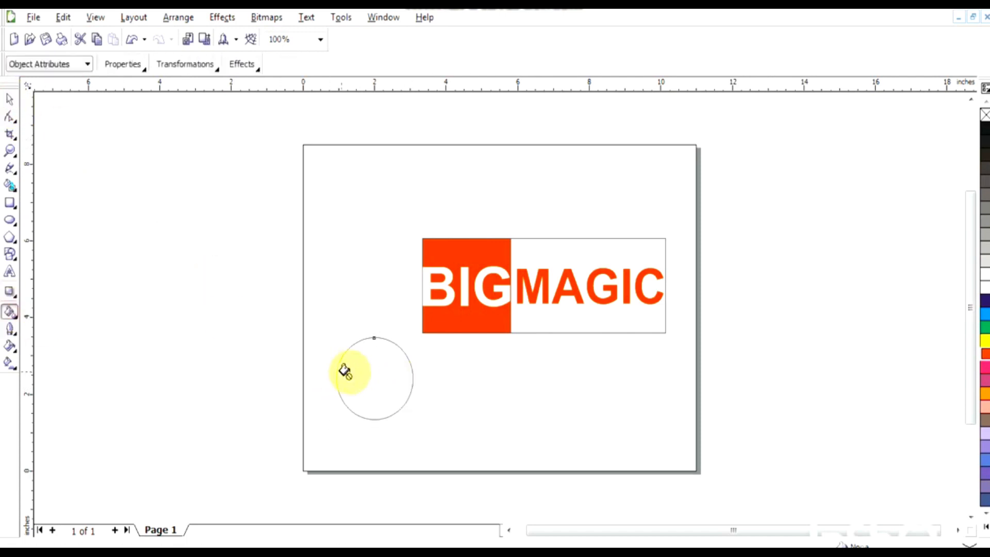
left_click(356, 348)
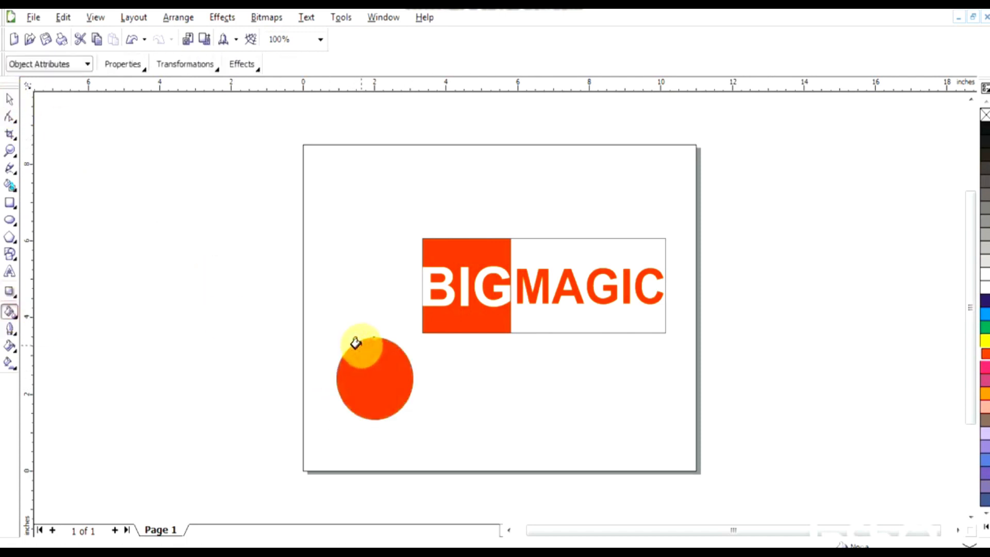
left_click(10, 100)
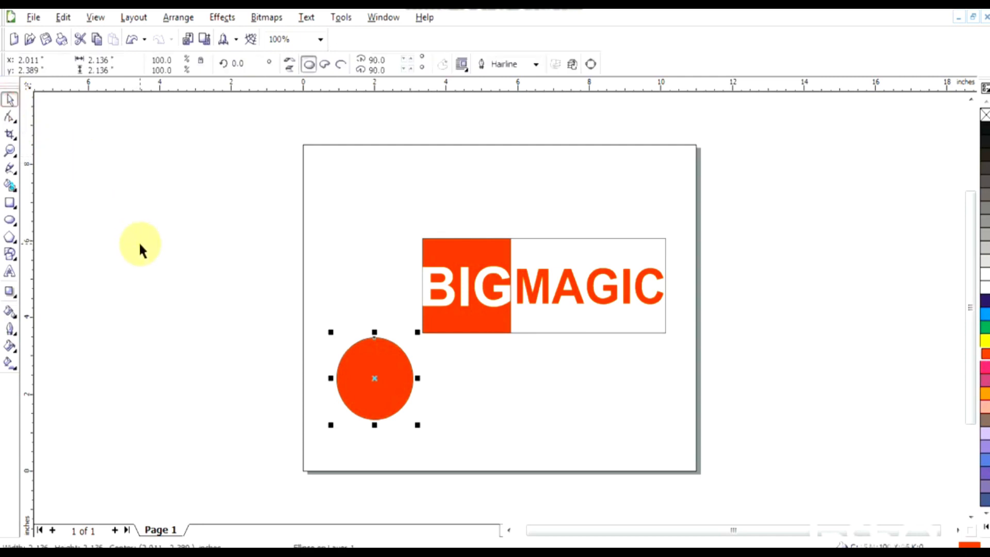
- Create a crescent along the circle's upper edge with Smart Fill, using a temporary duplicate circle offset 0.1 inch down
key("Down")
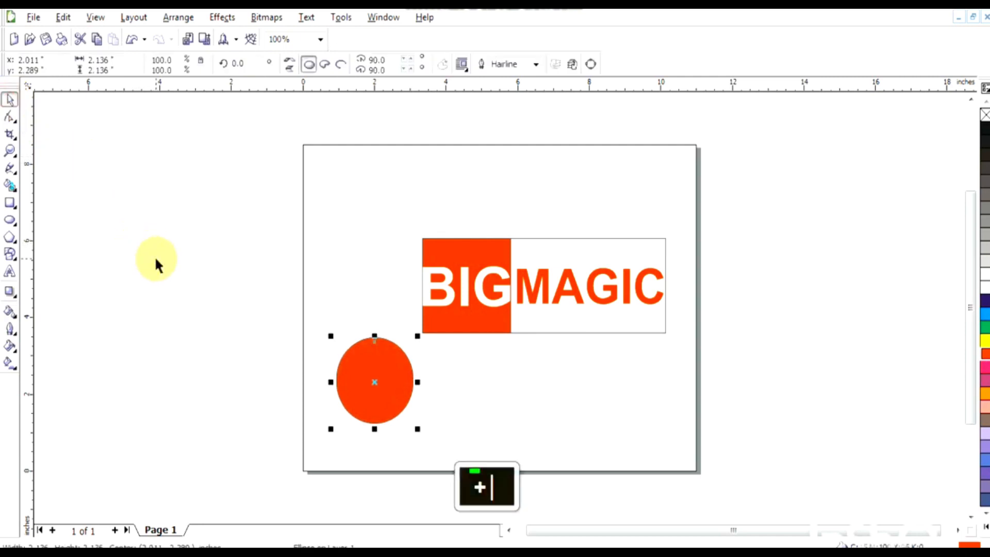
left_click(10, 187)
left_click(364, 340)
left_click(10, 99)
left_click(71, 190)
key("Delete")
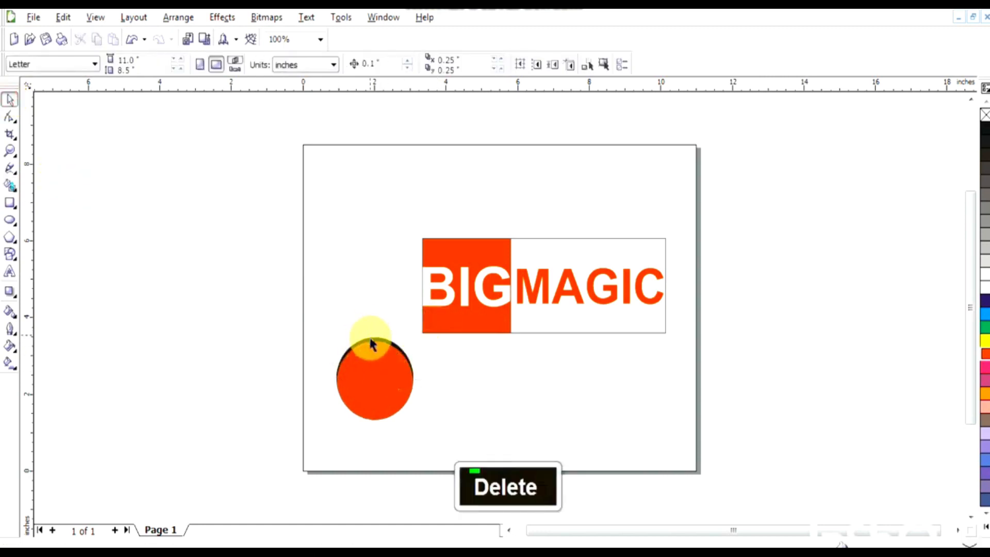
- Rotate the black crescent about 41.6 degrees and position it just inside the red circle's upper-left edge
left_click(373, 346)
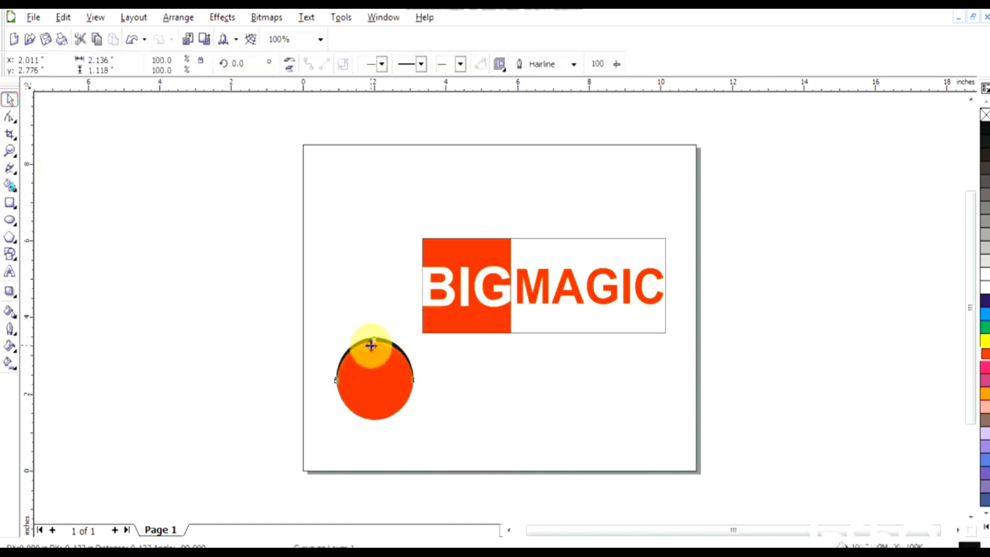
left_click(372, 344)
left_click_drag(419, 390, 354, 357)
left_click_drag(388, 393, 375, 378)
key("Up")
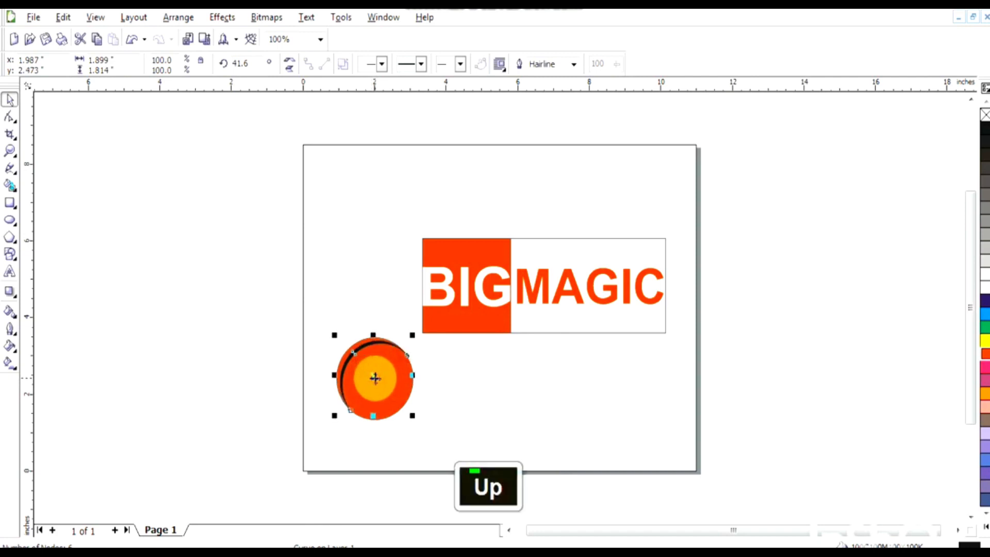
key("Up")
key("ctrl+Left")
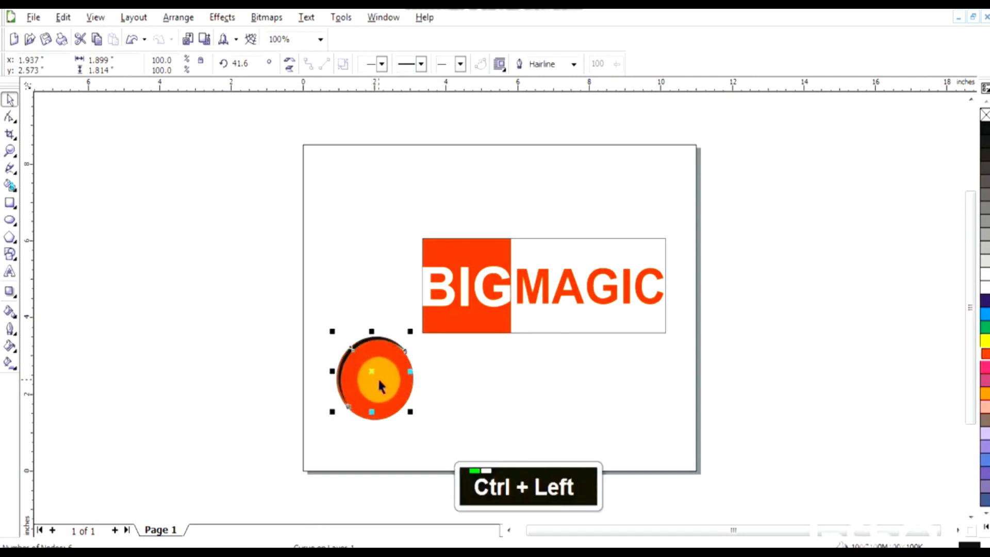
key("ctrl+Down")
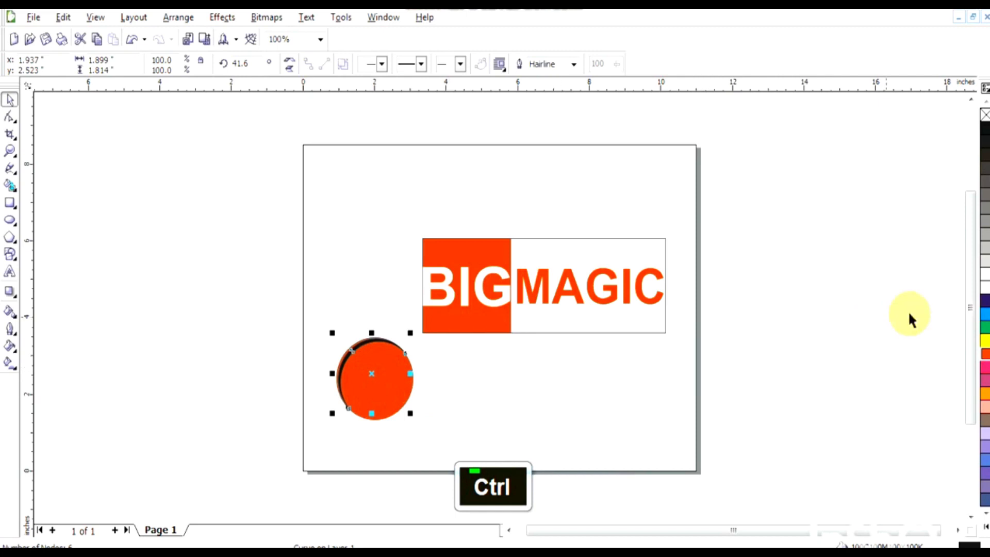
- Fill the crescent with white and remove its outline
left_click(985, 286)
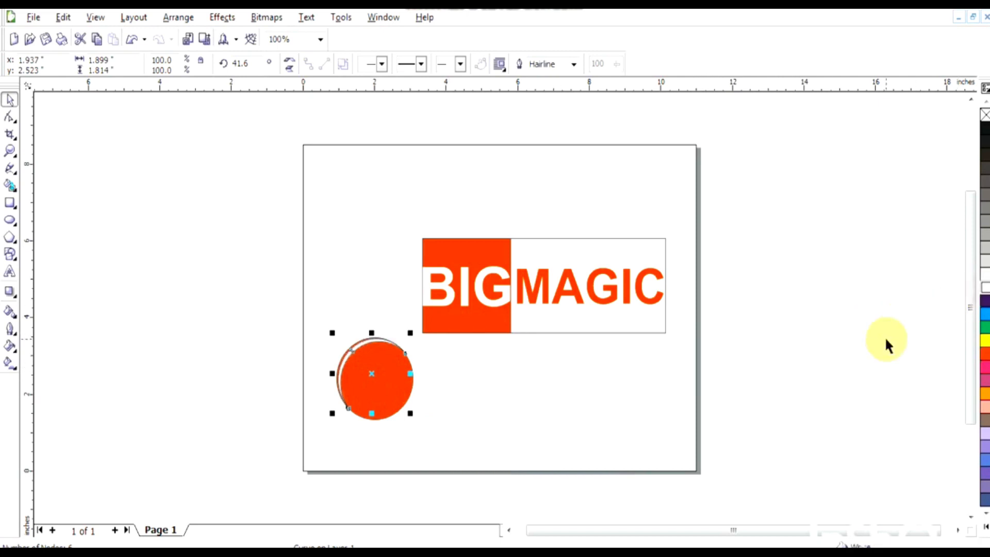
right_click(985, 114)
left_click(841, 326)
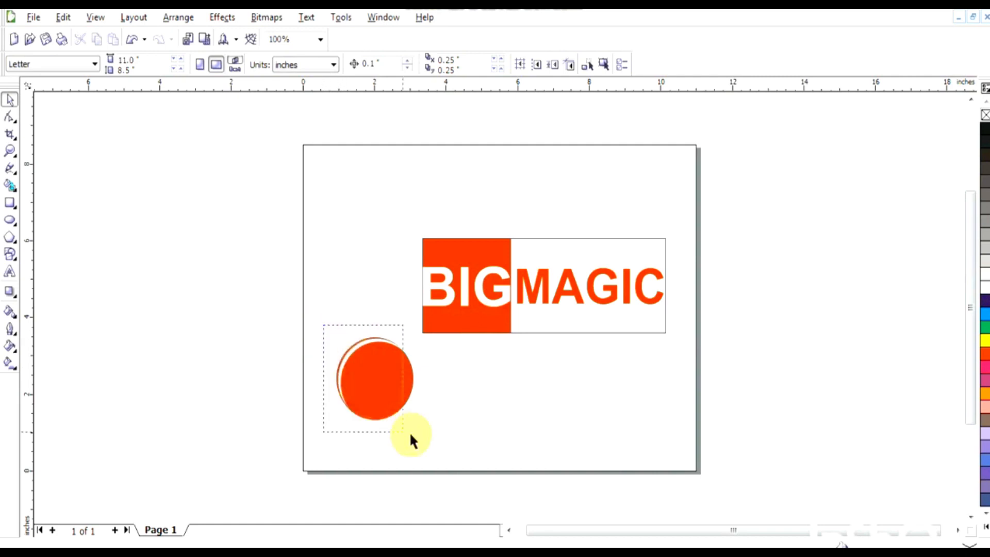
- Group the red circle with its white crescent and scale the group down around its centre
left_click_drag(425, 435, 426, 436)
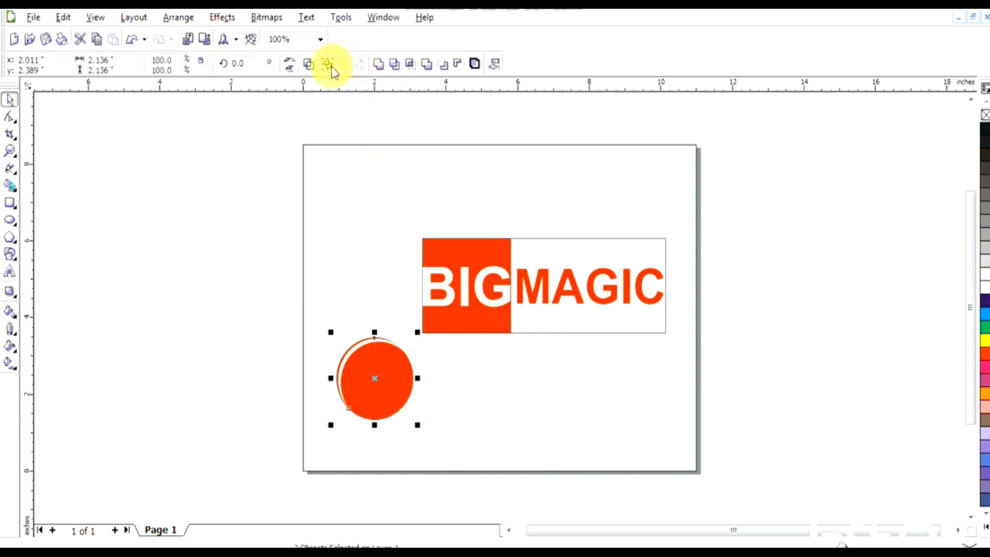
left_click_drag(418, 425, 410, 417)
left_click(388, 396, "shift")
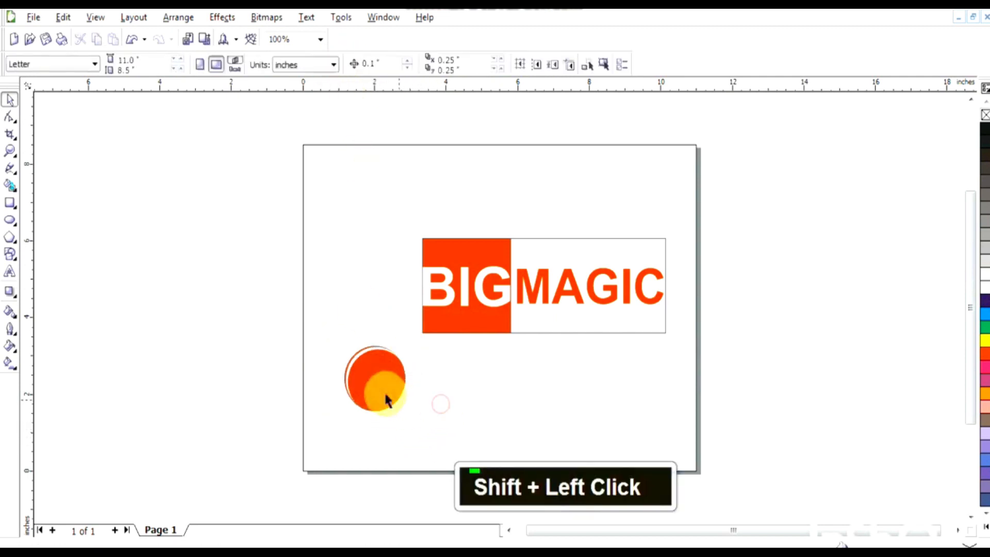
- Draw a circle about 1.95 inches in diameter around the red ball and align their centres horizontally and vertically
left_click(10, 223)
mouse_move(334, 344)
left_mouse_down()
mouse_move(376, 409)
mouse_move(416, 426)
mouse_move(406, 419)
left_mouse_up()
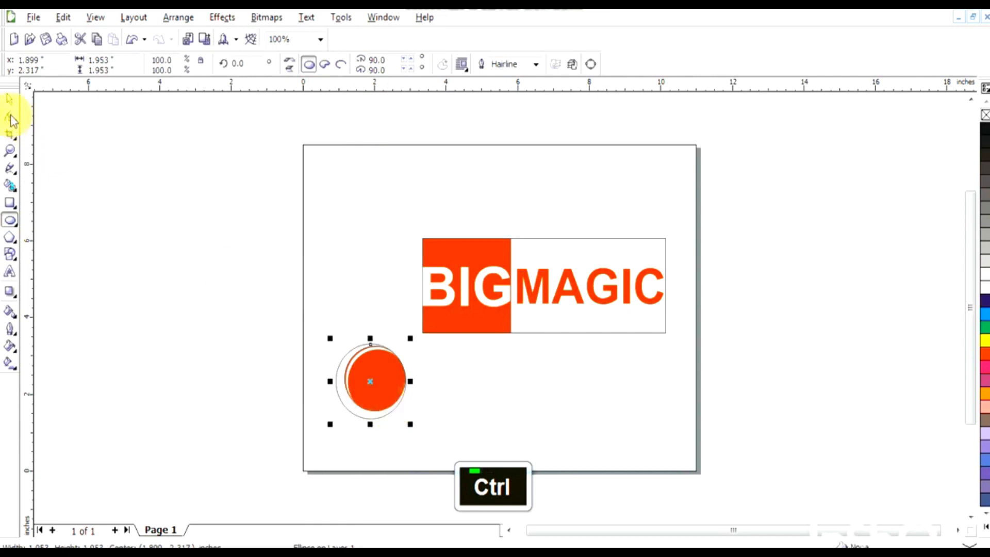
left_click(10, 99)
left_click(380, 389, "shift")
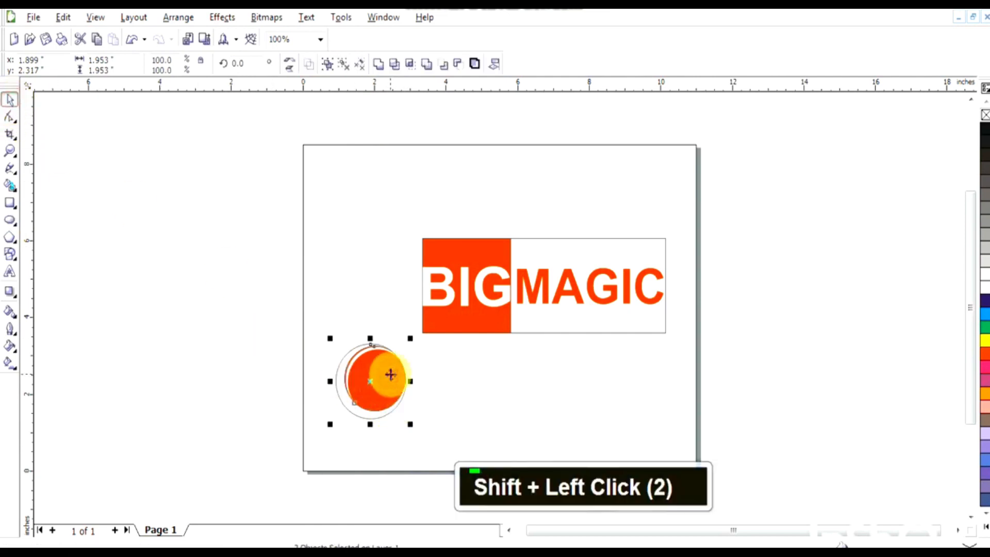
key("c")
key("e")
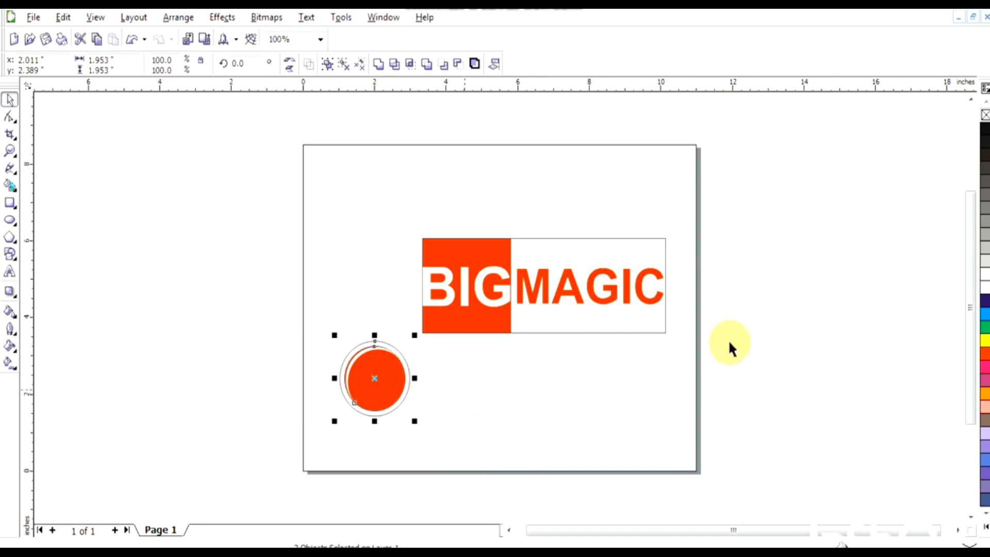
- Try to fill the new outer circle with white and send it behind the red ball
left_click(984, 283)
key("shift")
key("c")
key("e")
key("shift+Page_Down")
key("shift+Page_Down")
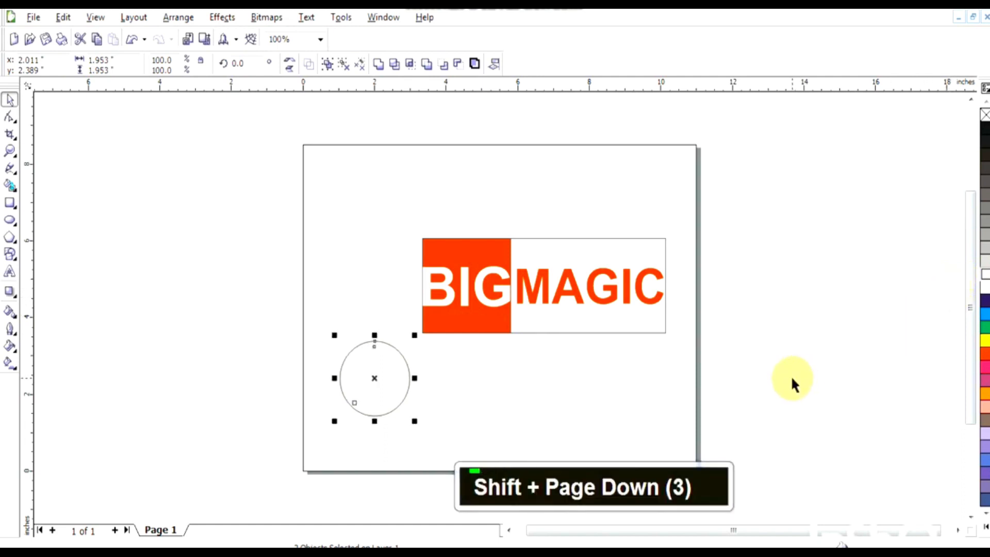
key("ctrl+z")
key("ctrl+z")
left_click(774, 385)
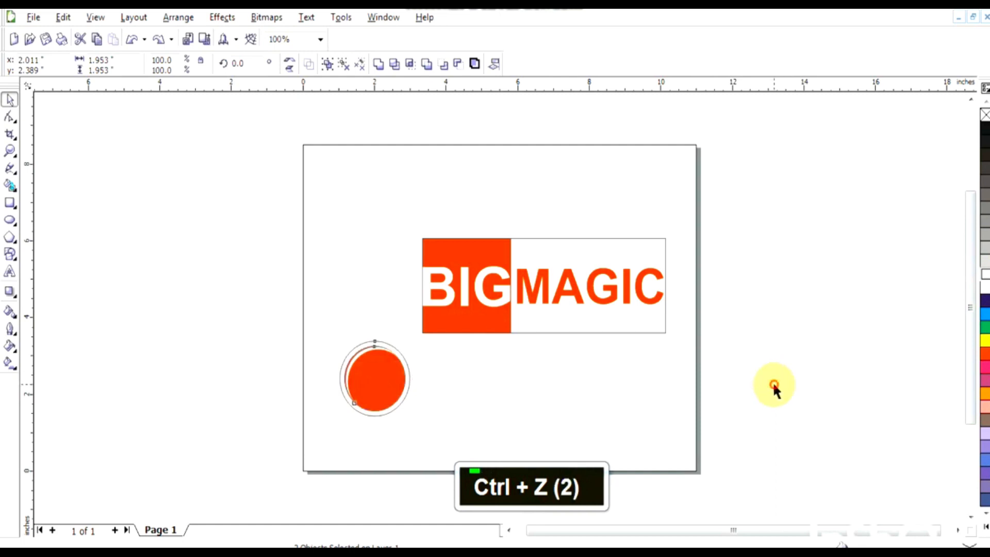
- Fill the outer circle with white and send it behind the red ball
left_click(409, 388)
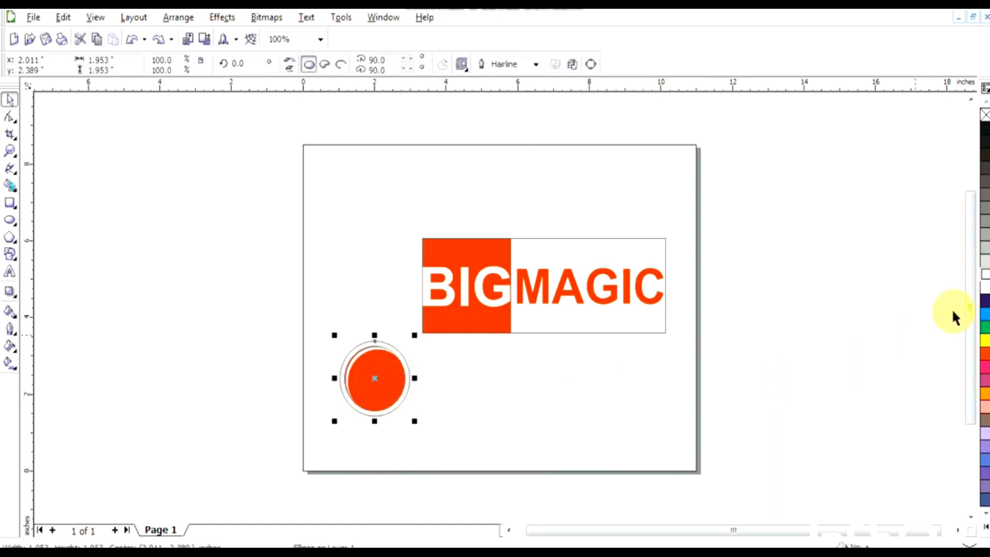
left_click(987, 277)
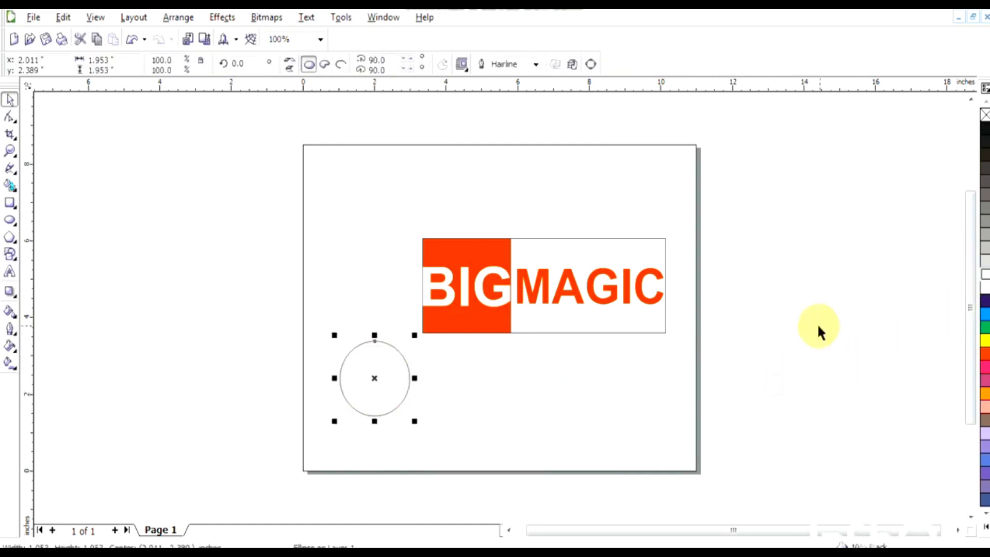
key("shift+Page_Down")
left_click(820, 346)
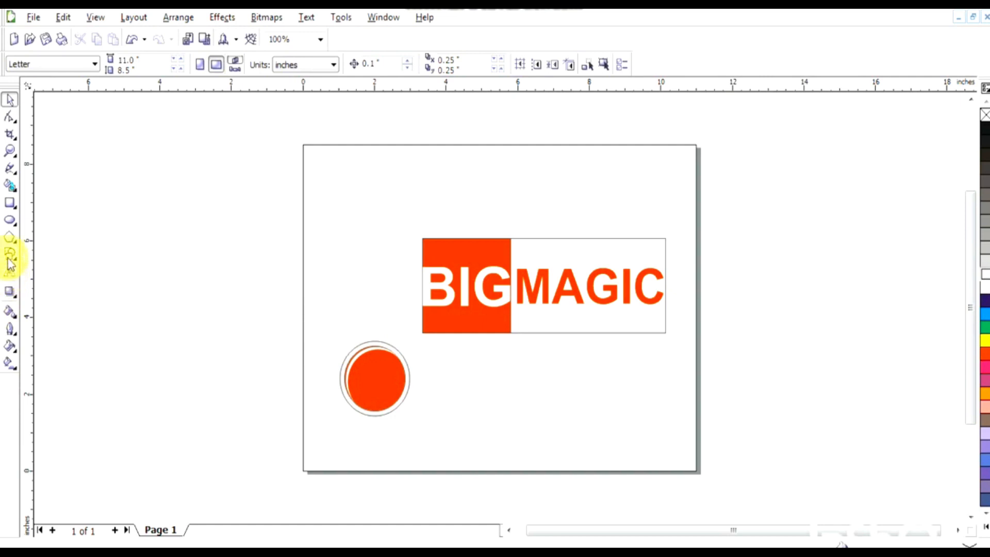
- Draw a narrow upright ellipse about 0.16 by 0.35 inches just above the outer circle and centre it over the ball
left_click(10, 222)
key("shift")
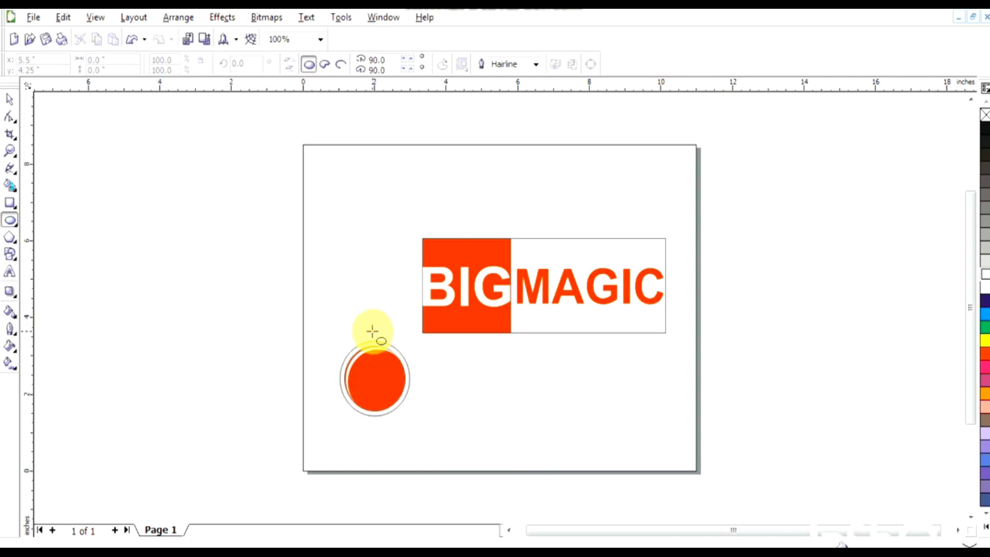
left_click_drag(368, 328, 372, 340)
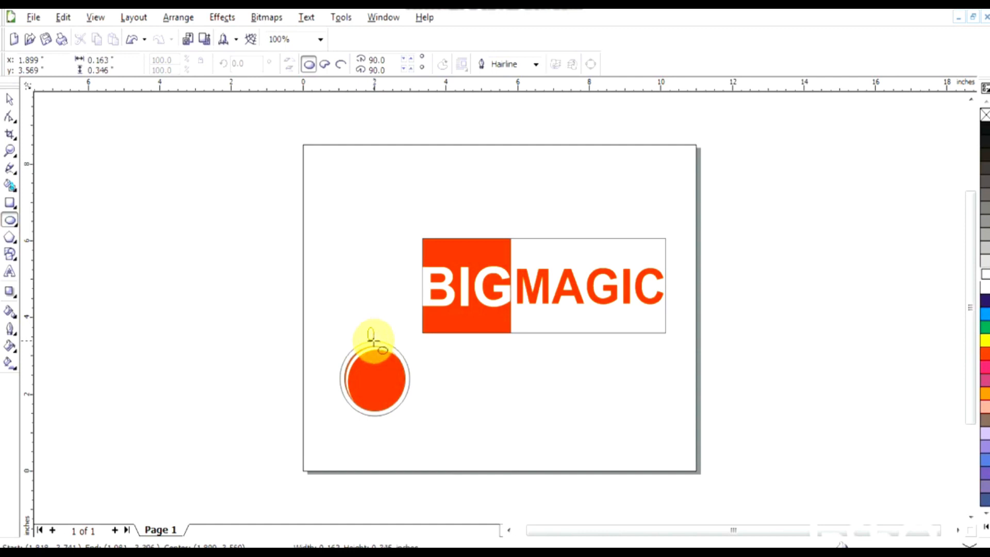
left_click_drag(374, 340, 373, 340)
key("F2")
left_click(367, 317)
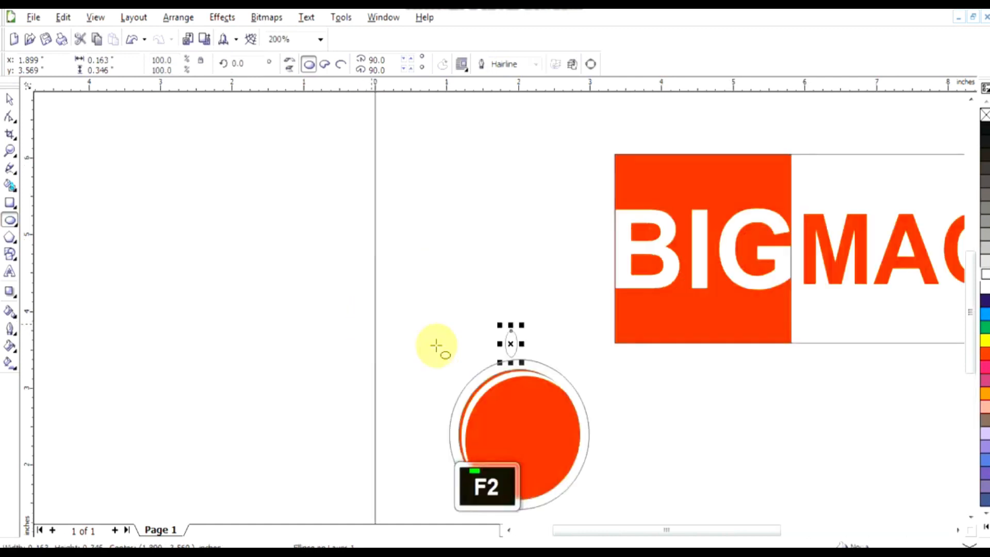
left_click_drag(508, 343, 518, 342)
- Place a horizontal and a vertical guideline crossing at the centre of the outer circle
left_click(14, 101)
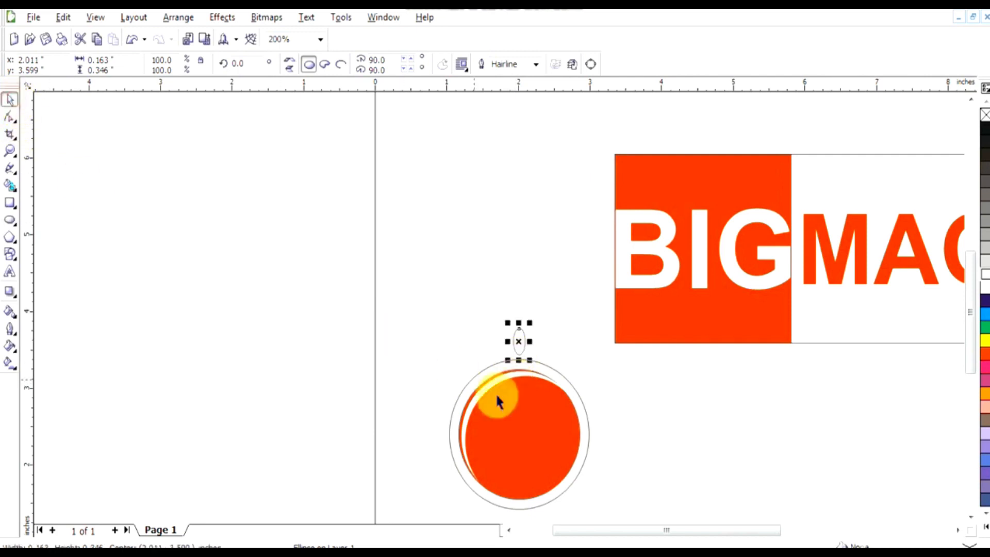
left_click(521, 422)
left_click_drag(472, 96, 493, 435)
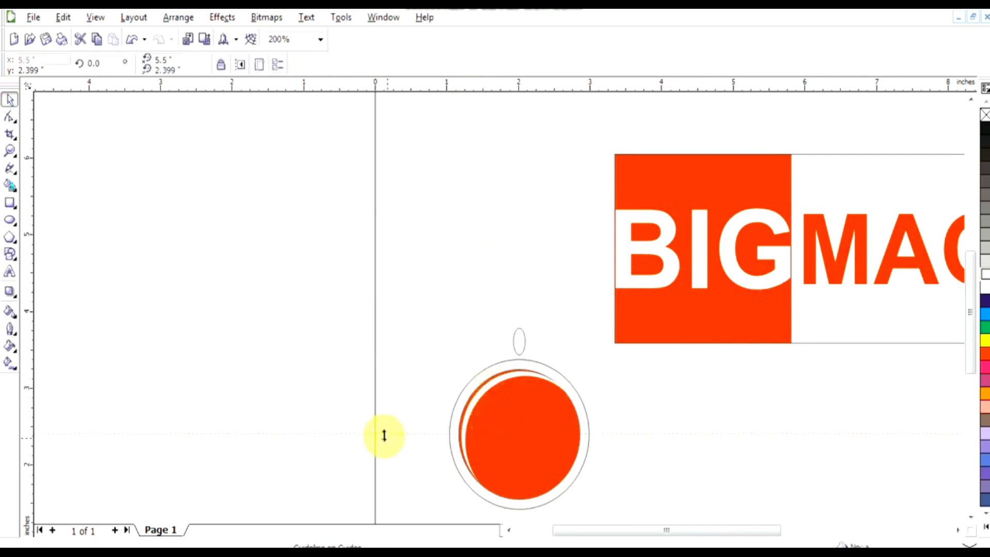
left_click_drag(33, 361, 519, 397)
- Set the small ellipse's rotation centre at the guideline crossing and make a copy rotated to 348.7 degrees
left_click(521, 346)
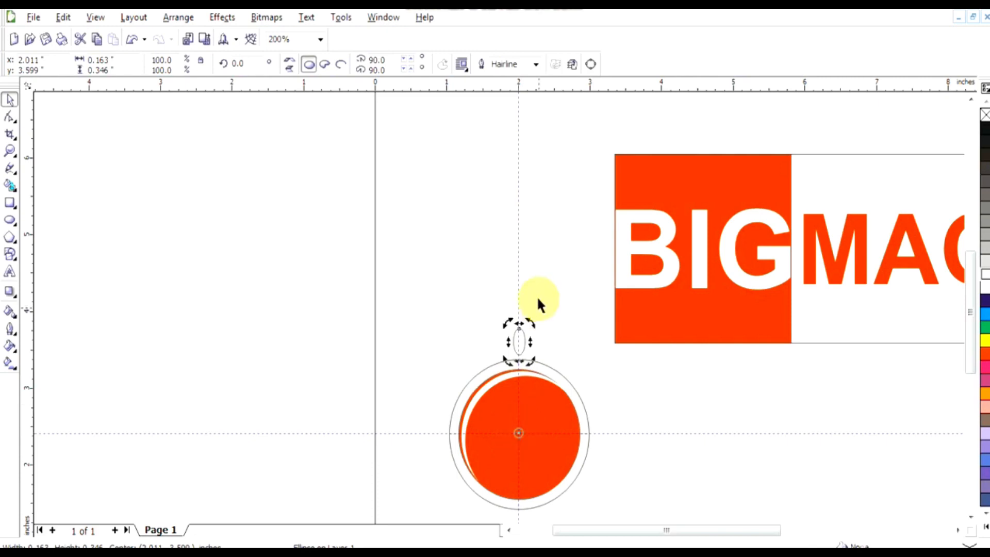
left_click_drag(532, 323, 553, 315)
right_click(552, 316)
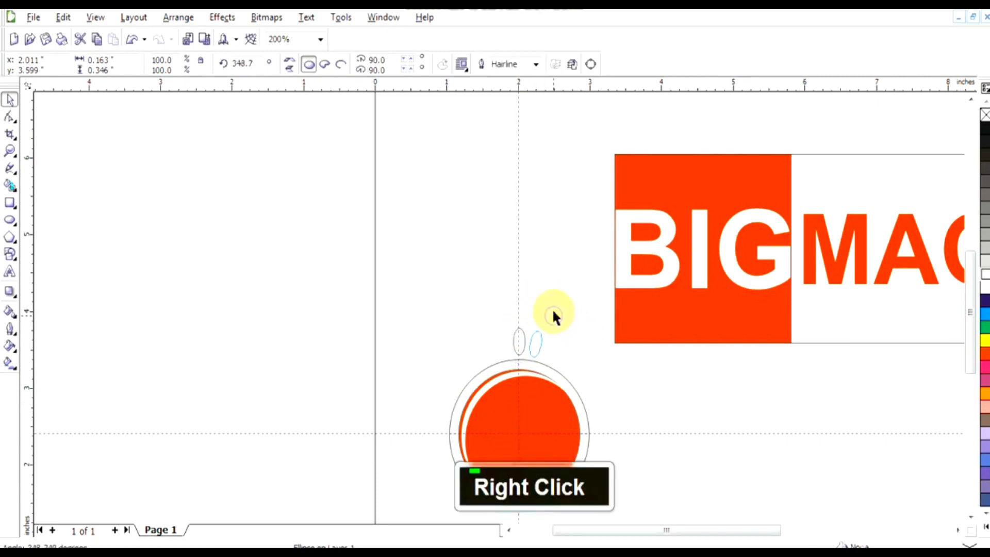
- Repeat the rotated copy around the ball until the ellipses form a complete ring
key("ctrl+r")
key("ctrl+r")
key("ctrl+r")
key("ctrl+r")
key("ctrl+r")
key("ctrl+r")
key("ctrl+r")
key("ctrl+r")
key("ctrl+r")
key("ctrl+r")
key("ctrl+r")
key("ctrl+r")
key("ctrl+r")
key("ctrl+r")
key("ctrl+r")
key("ctrl+r")
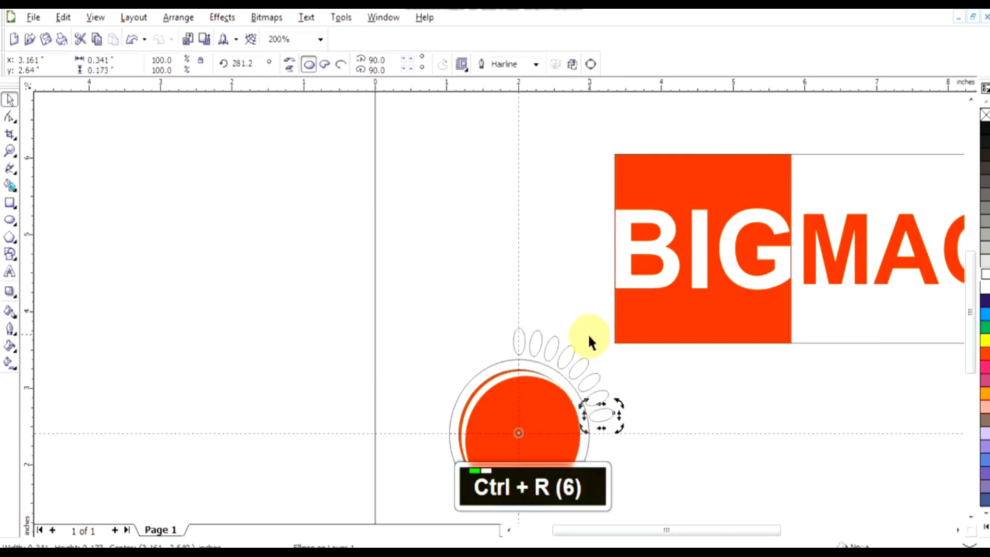
key("ctrl+r")
key("ctrl+r")
key("ctrl+r")
key("ctrl+r")
key("ctrl+r")
key("ctrl+r")
key("ctrl+r")
key("ctrl+r")
key("ctrl+r")
key("ctrl+r")
key("ctrl+r")
key("ctrl+r")
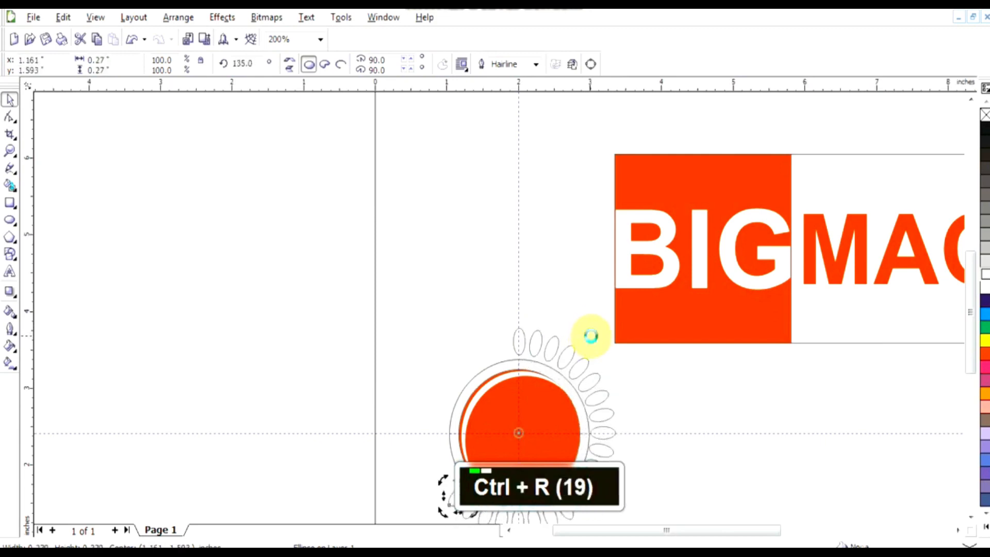
key("ctrl+r")
key("ctrl+r")
left_click(561, 306)
key("F3")
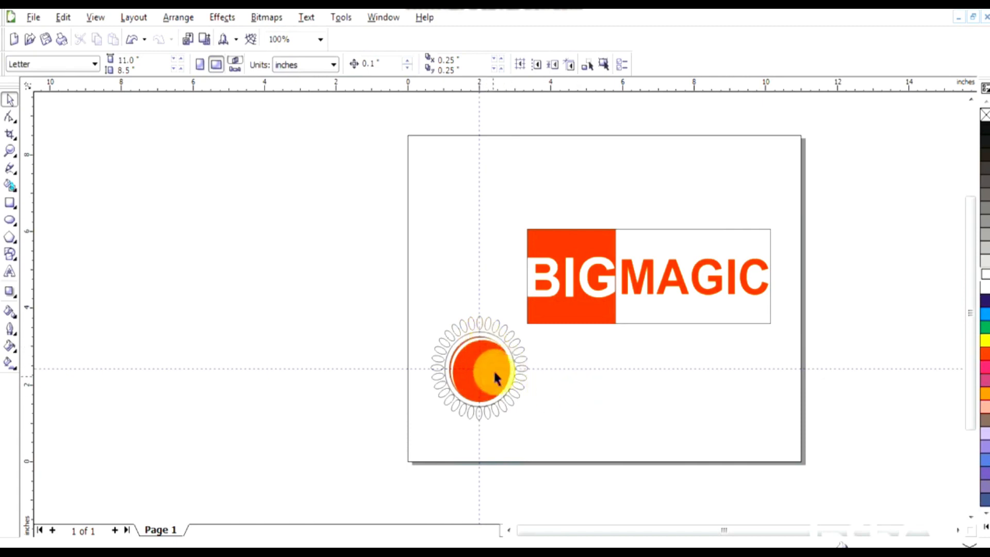
- Delete the horizontal and vertical guidelines
left_click(565, 368)
key("Delete")
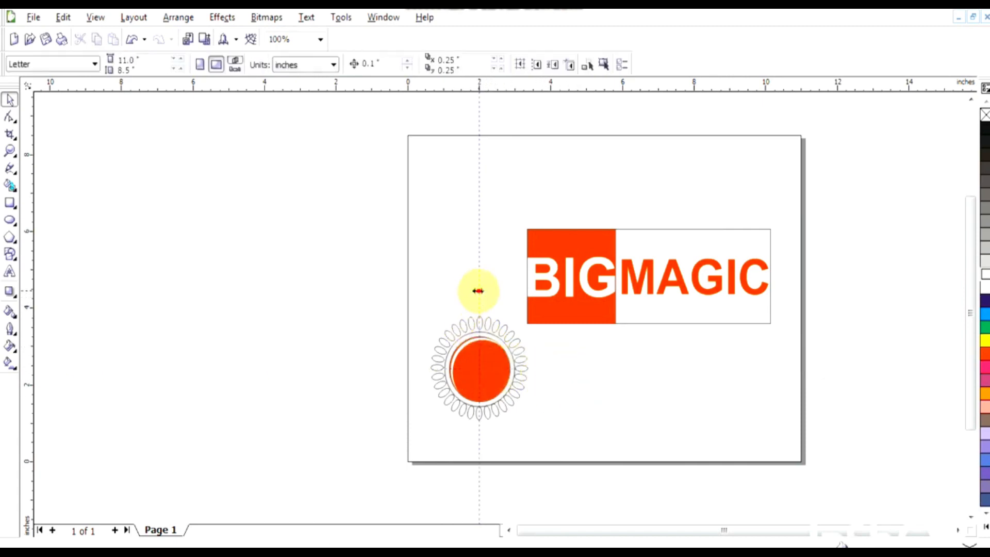
left_click(478, 290)
key("Delete")
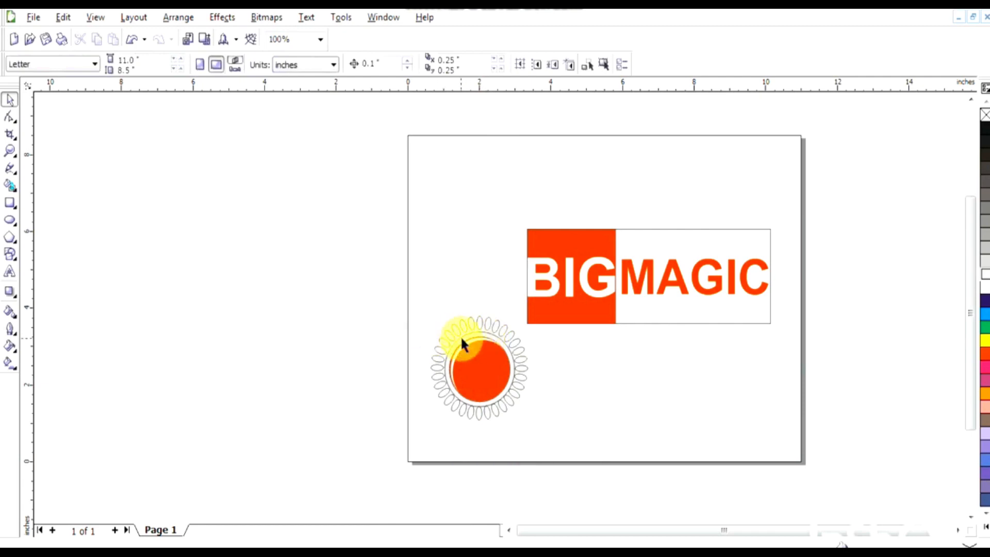
- Move the red ball and its outer circle out of the ellipse ring, below the lettering, and fill the ellipses with white
left_click(473, 342)
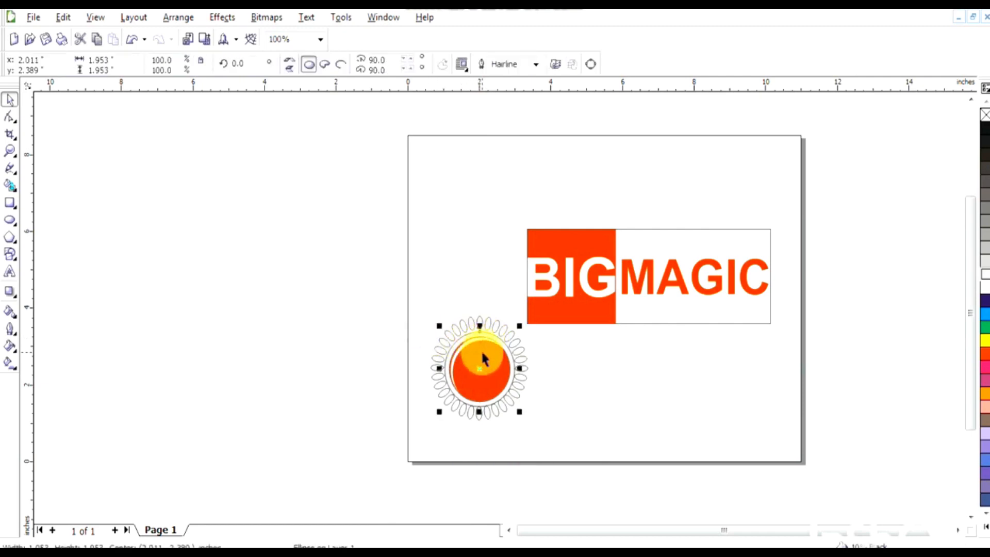
left_click(482, 353, "shift")
left_click_drag(481, 355, 652, 388)
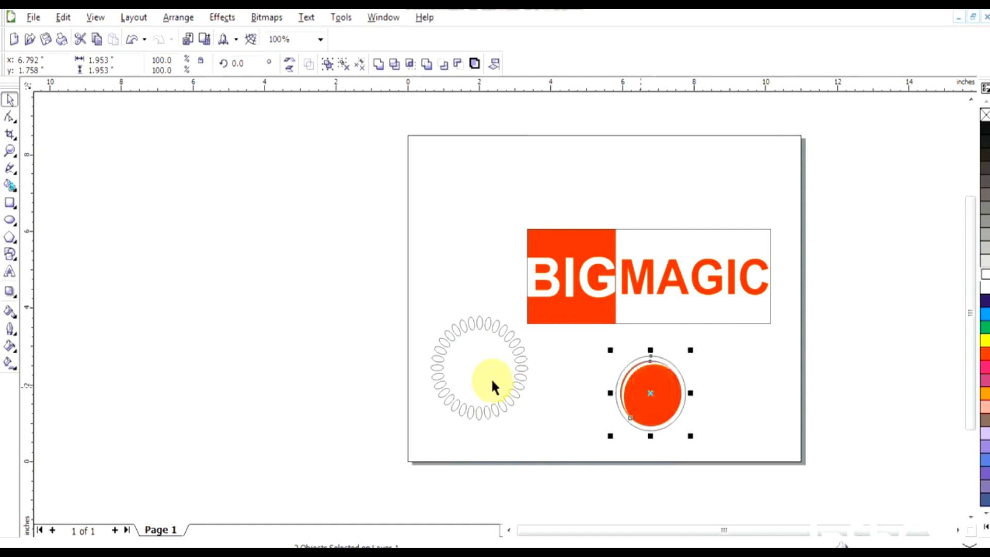
left_click_drag(555, 413, 557, 436)
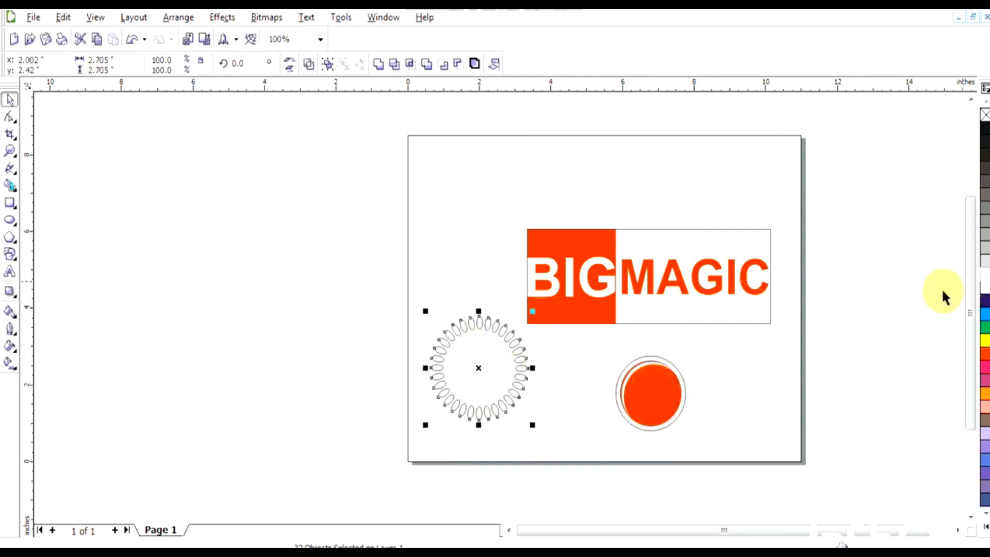
- Group the red ball with its outer circle, and group the ring of ellipses separately
left_click_drag(585, 344, 714, 451)
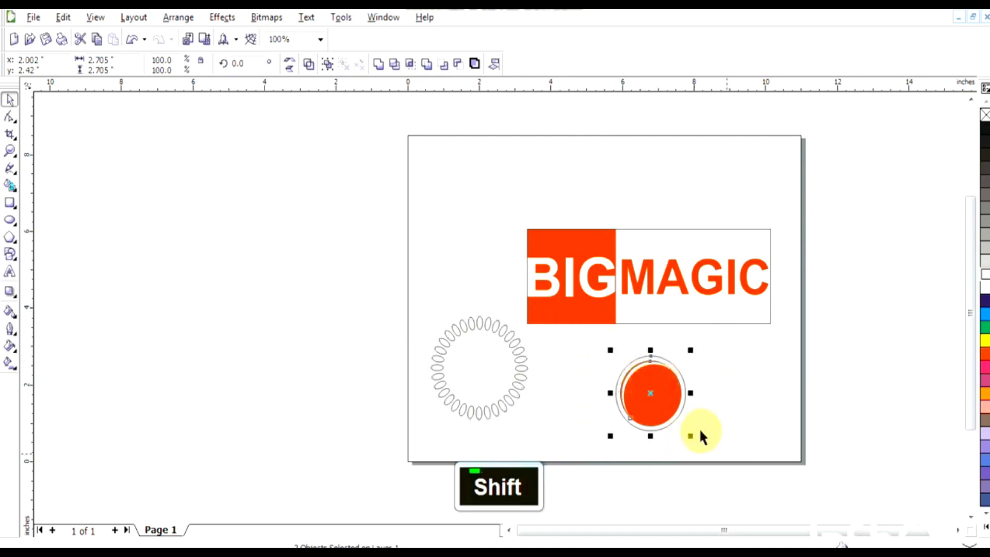
left_click(328, 63)
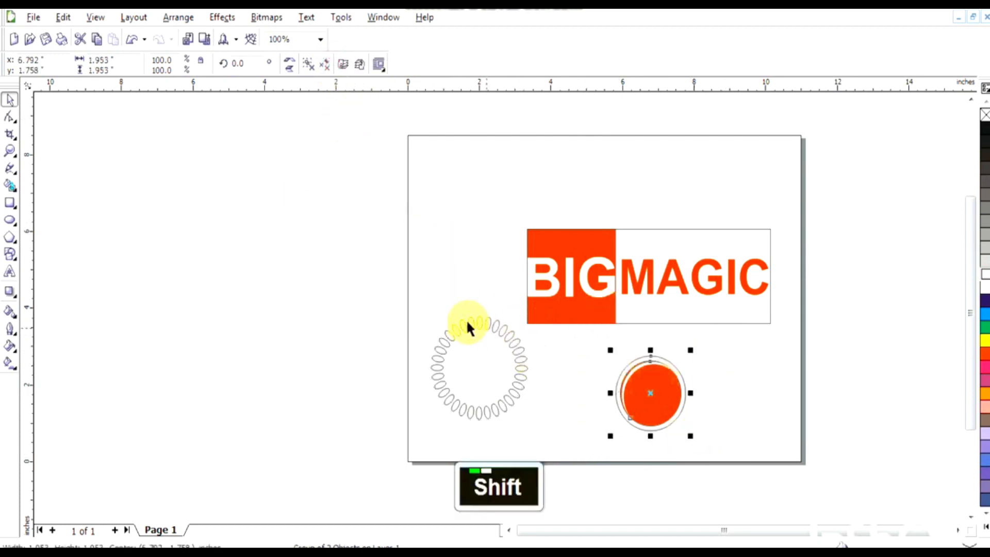
left_click_drag(405, 304, 543, 443)
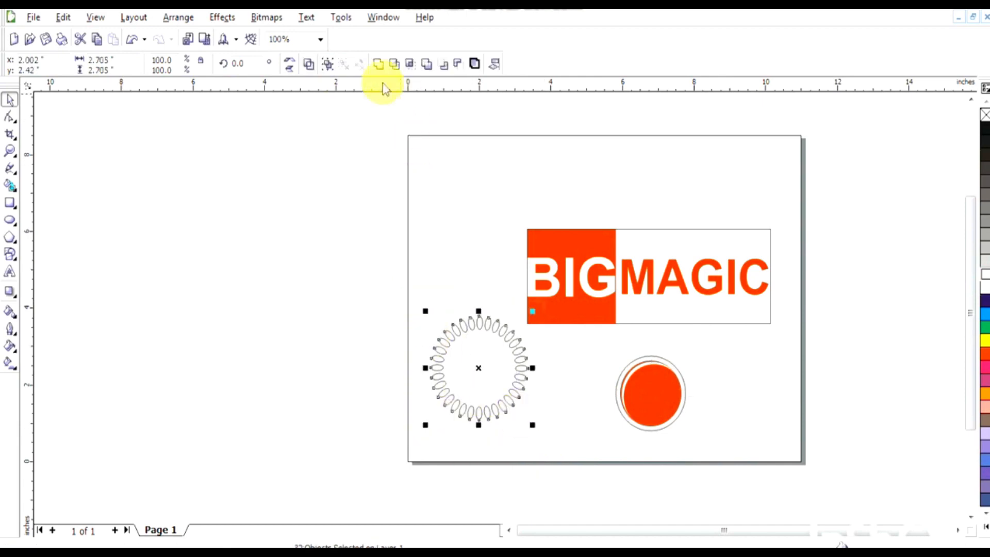
left_click(328, 64)
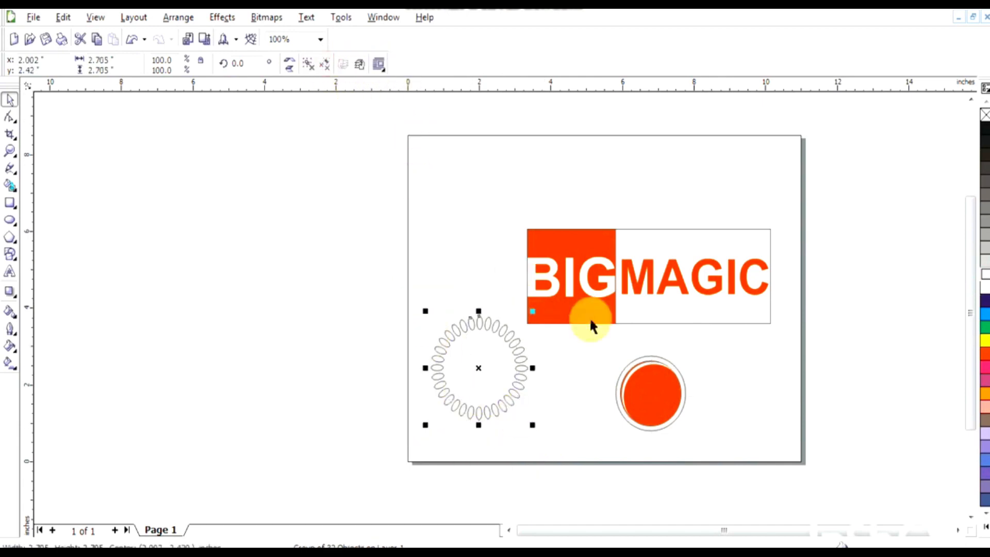
- Align the ellipse ring's centre with the red ball horizontally and vertically, and remove the outlines of both groups
left_click(647, 395, "shift")
key("c")
key("e")
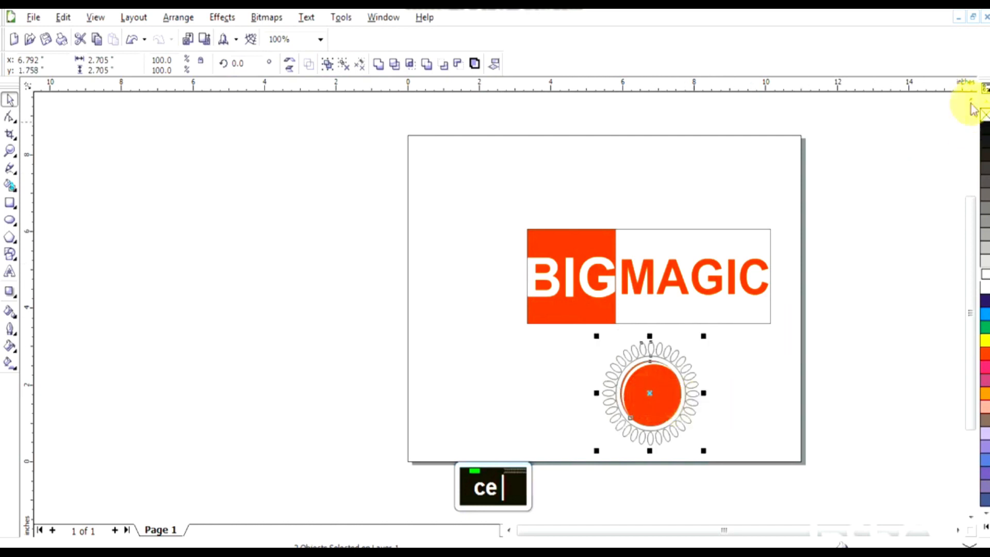
right_click(984, 114)
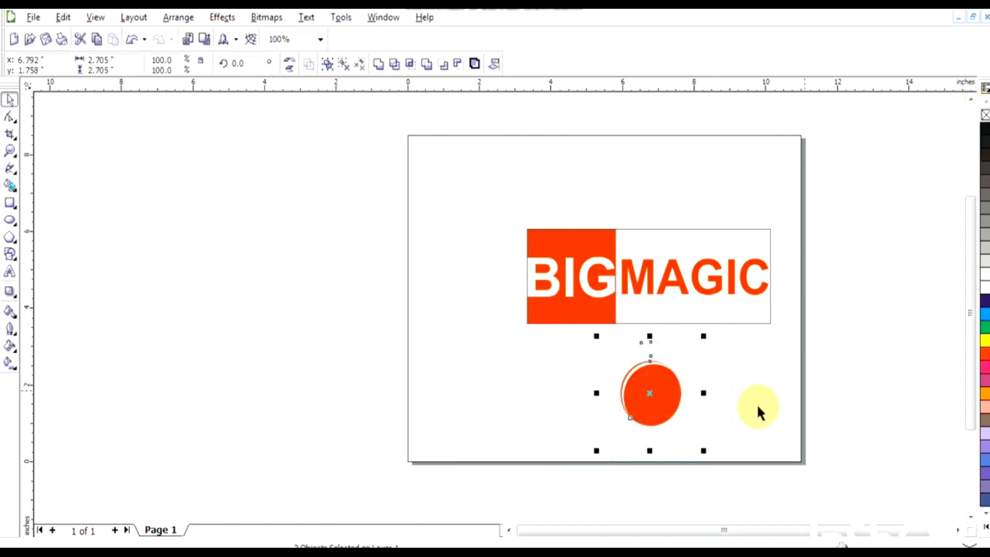
- Resize the ball and ellipse ring to about 2.42 inches wide and position them just left of the red BIG block
left_click_drag(705, 450, 684, 431)
left_click_drag(650, 392, 488, 278)
left_click_drag(522, 316, 534, 350)
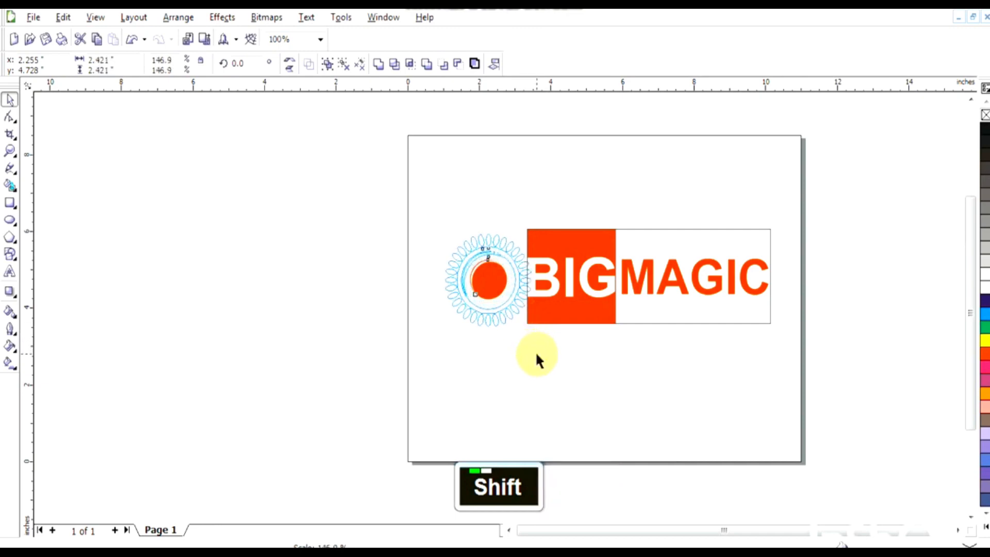
left_click(490, 280, "shift")
key("Left")
key("Left")
key("Left")
key("Left")
key("Left")
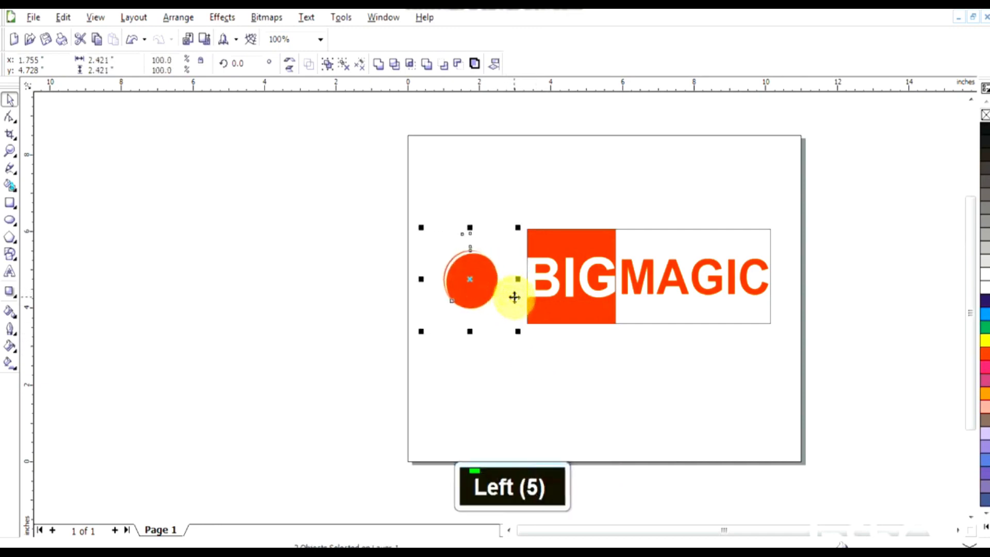
key("Up")
key("Right")
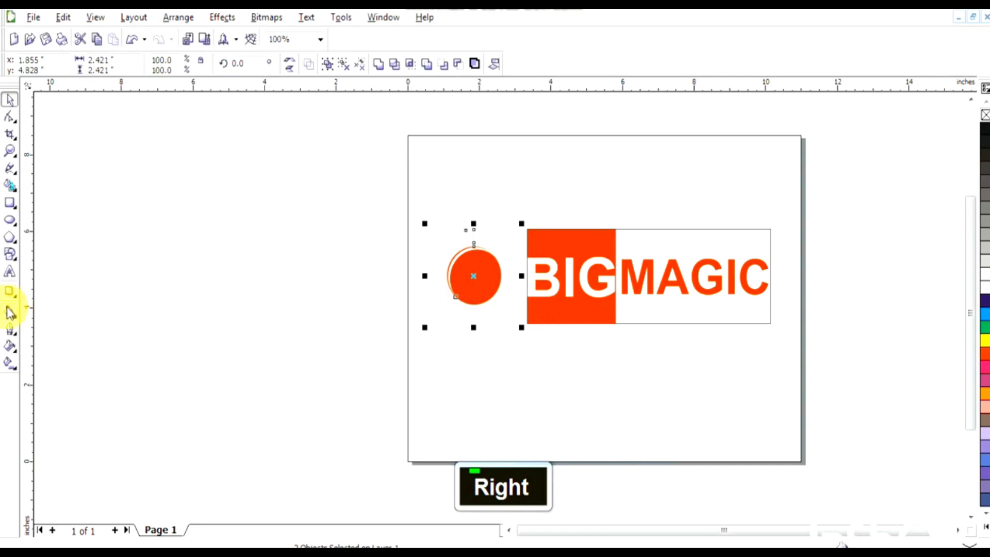
- Add a drop shadow to the ball and ellipse ring using the Large Glow preset
left_click(15, 302)
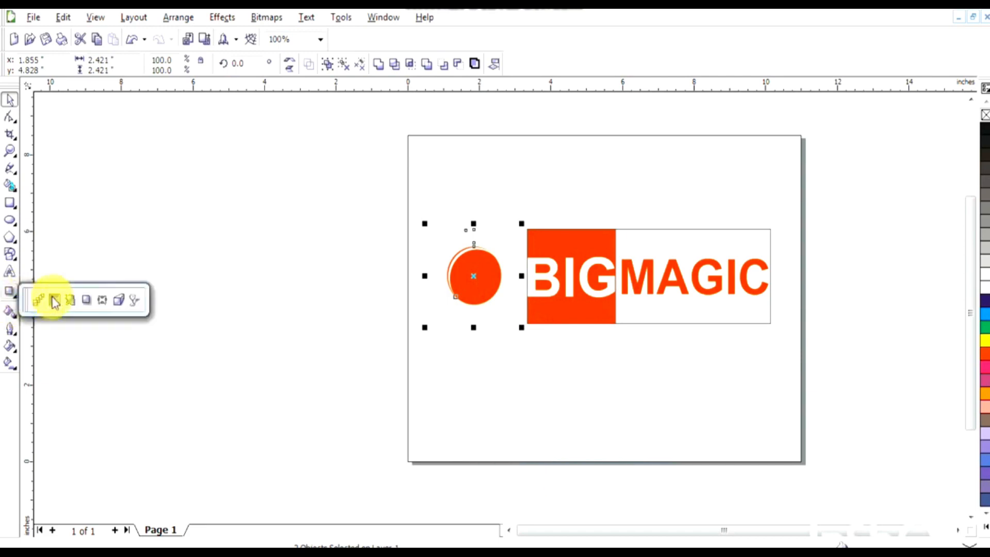
left_click(86, 299)
left_click_drag(468, 279, 523, 288)
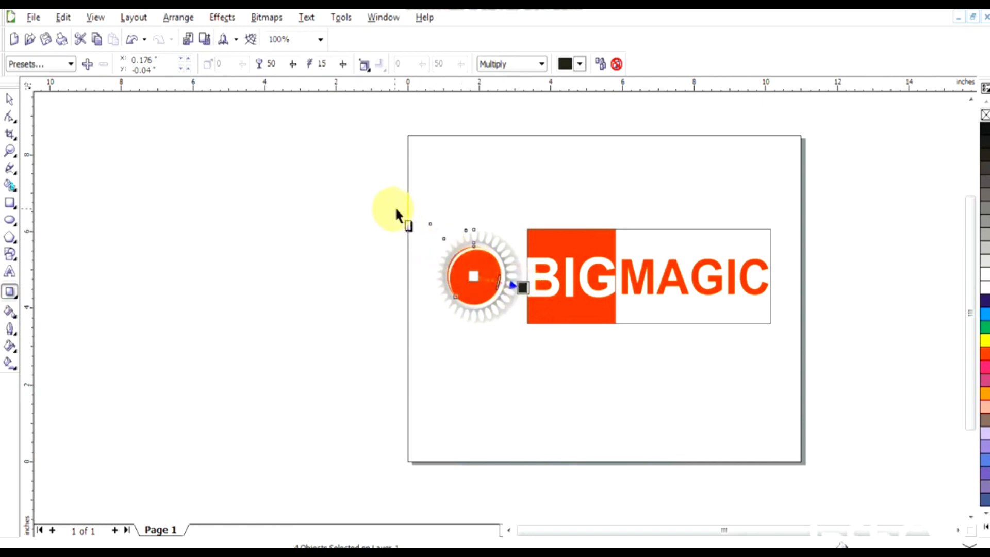
left_click(70, 63)
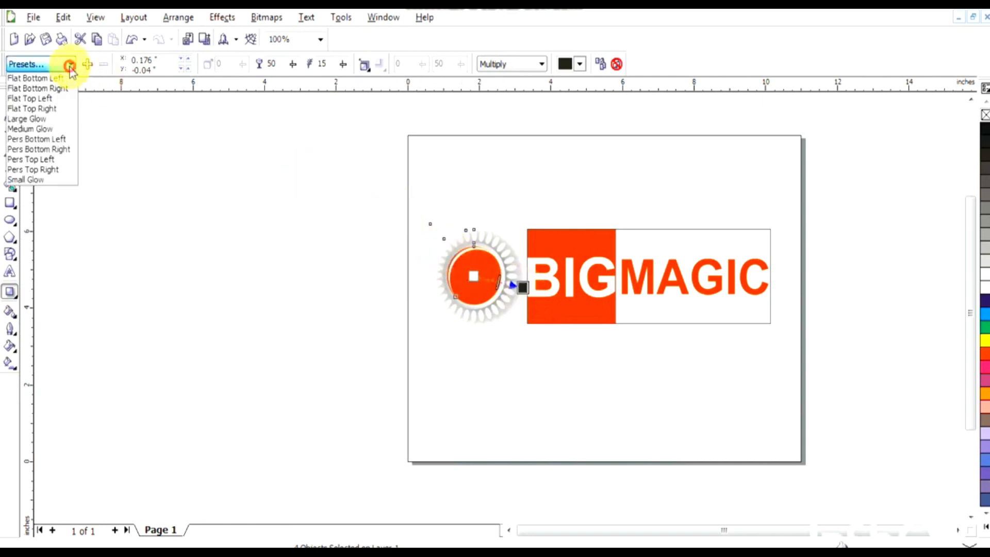
left_click(33, 122)
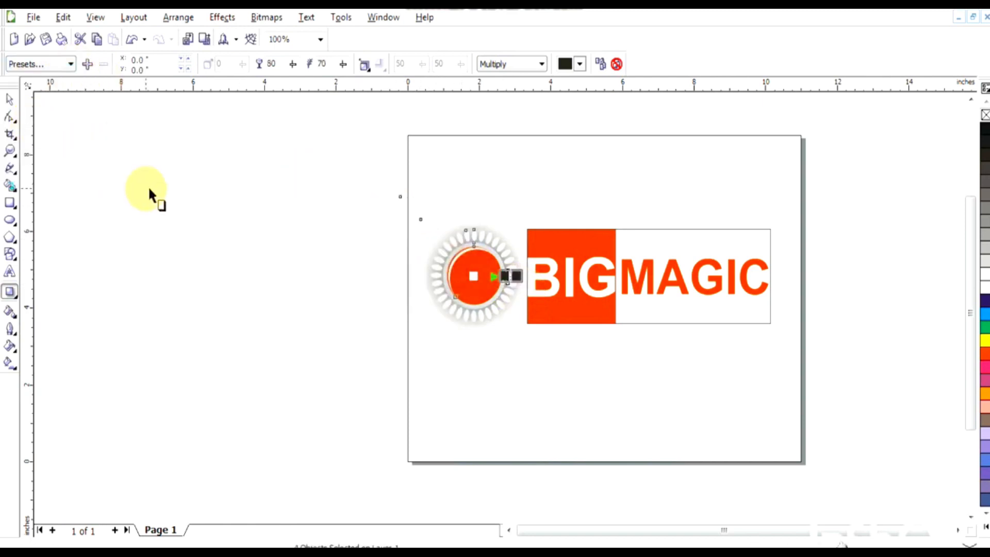
left_click(155, 211)
left_click(8, 101)
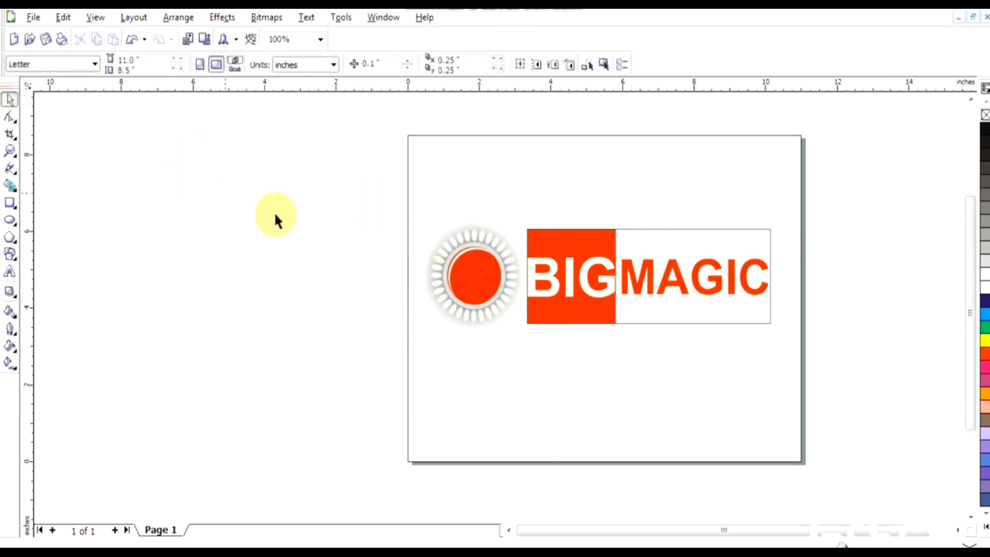
- Try a drop shadow with the Medium Glow preset on the BIG MAGIC rectangle, and undo it
left_click_drag(336, 180, 825, 377)
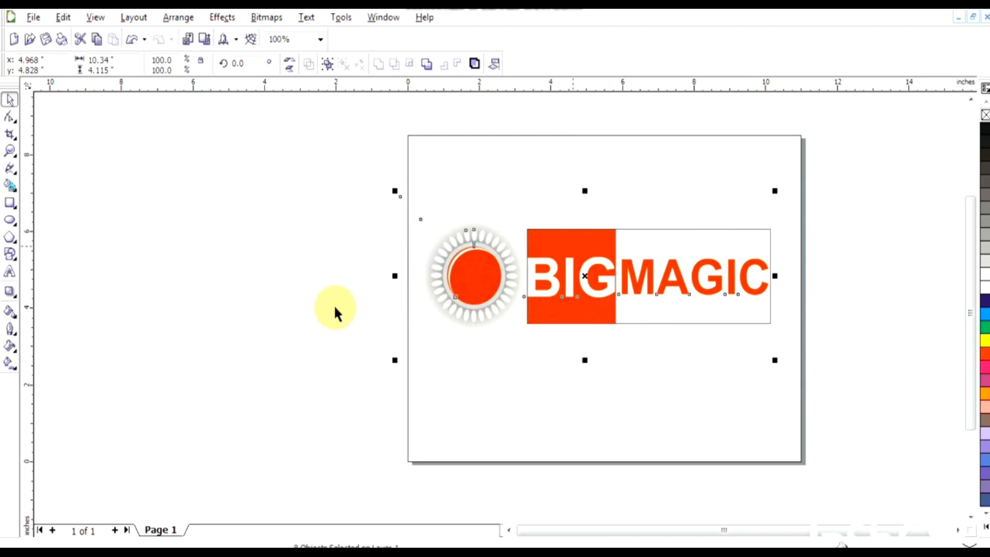
left_click(718, 330)
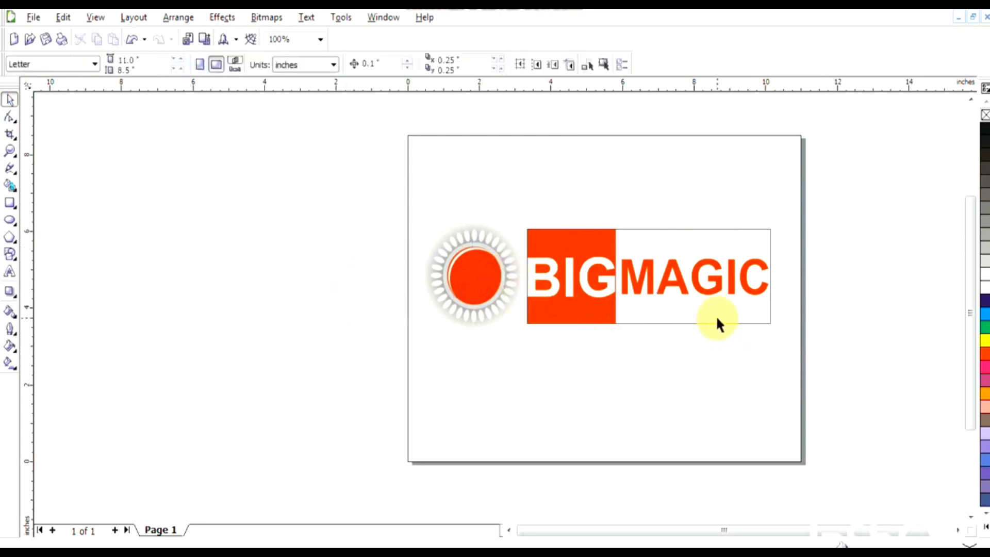
left_click(717, 319)
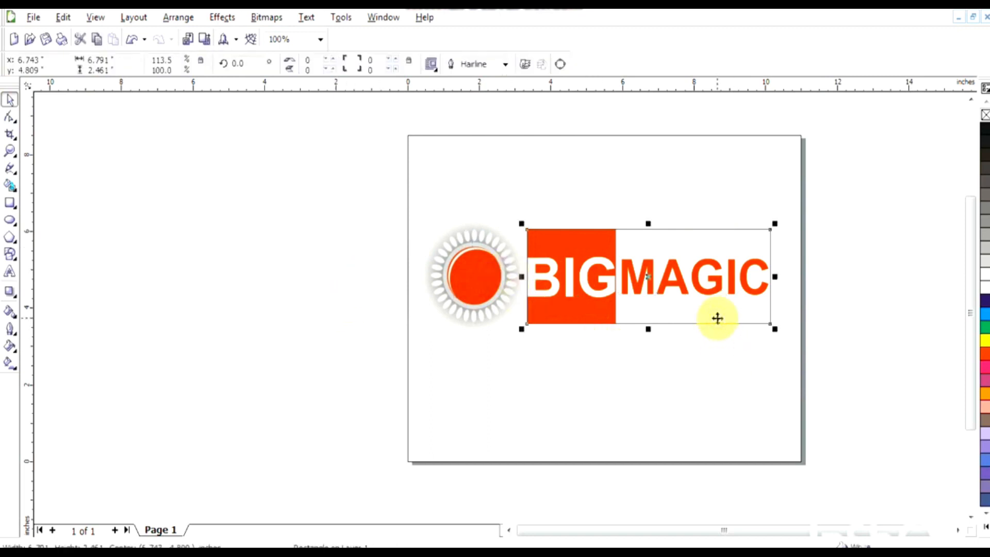
left_click(9, 292)
left_click_drag(648, 324, 649, 225)
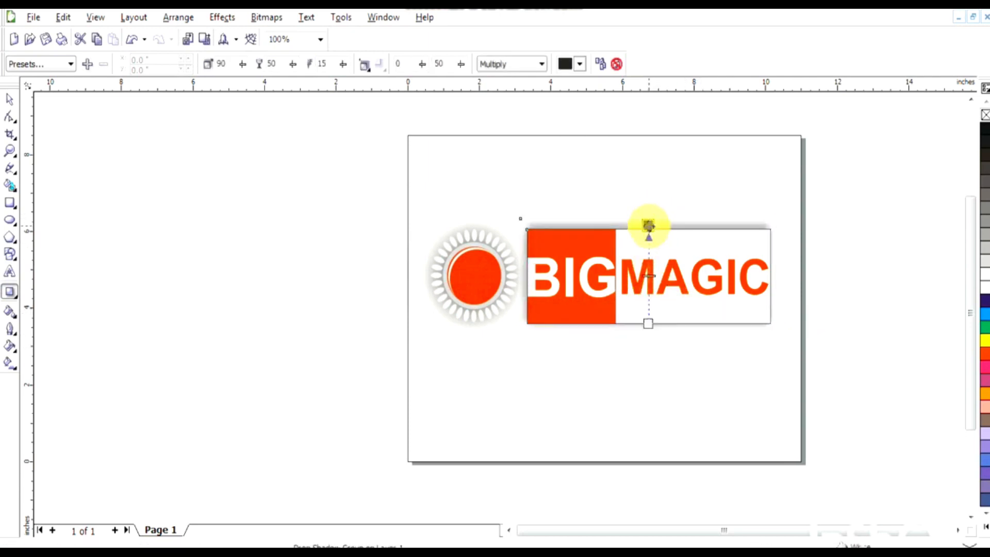
left_click(63, 64)
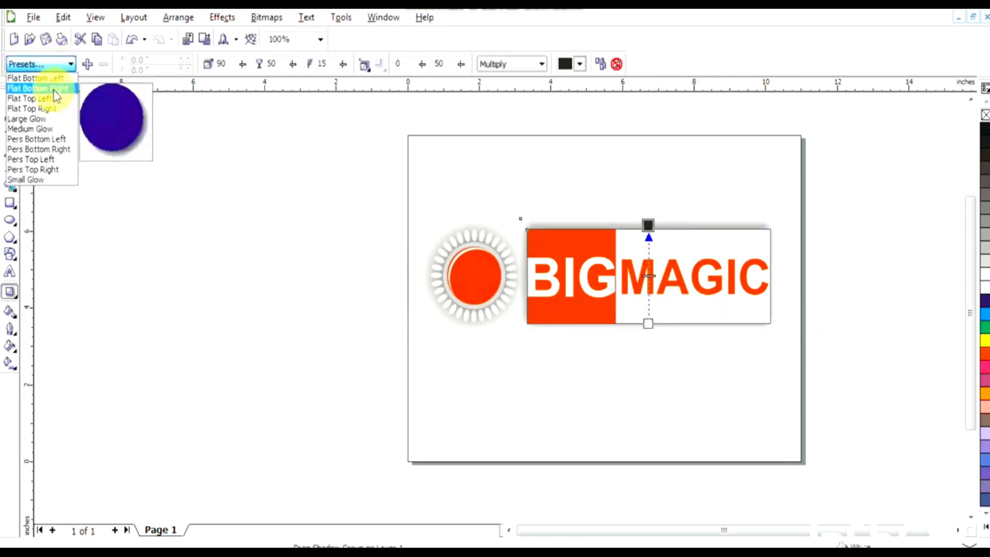
left_click(49, 129)
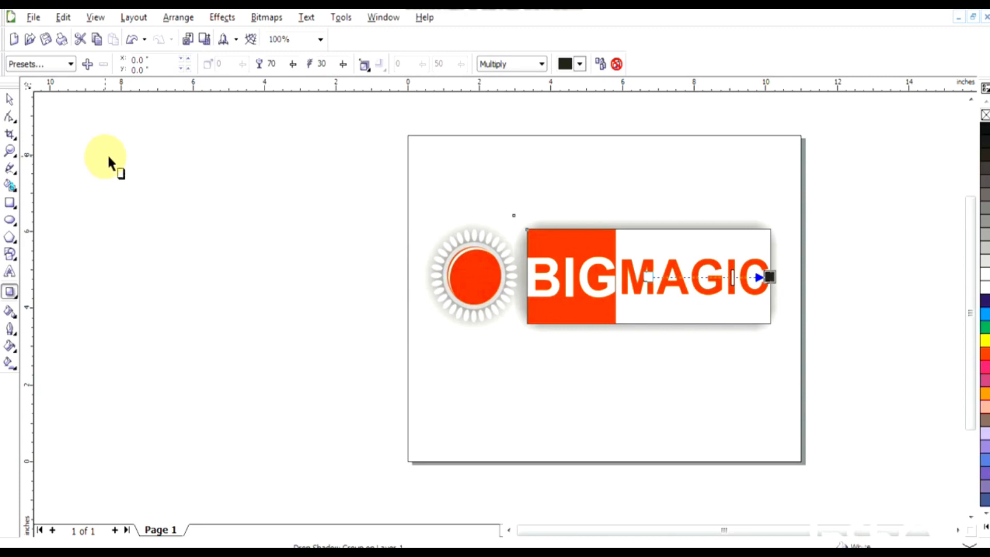
key("ctrl")
key("ctrl+z")
key("ctrl+z")
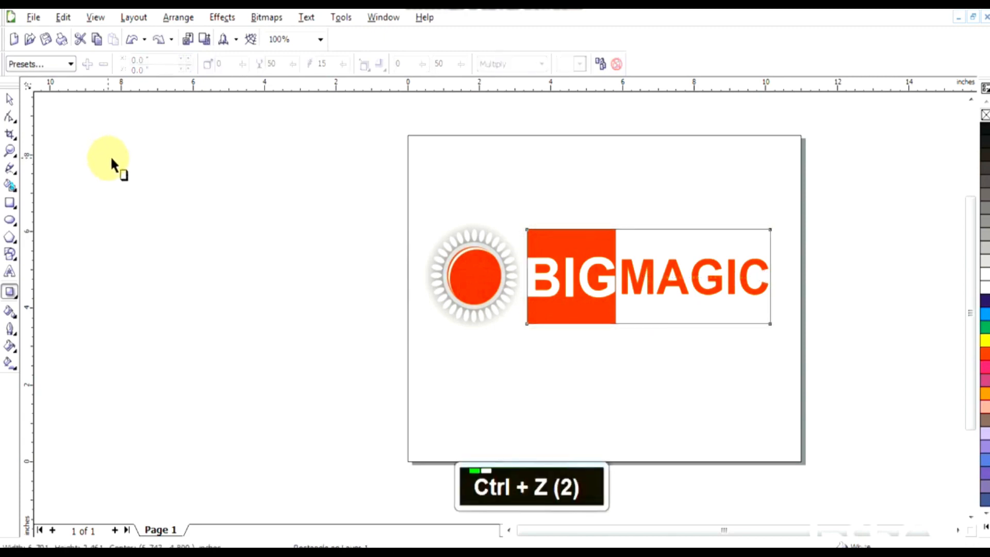
- Group the ball, ellipse ring, lettering and rectangles into a single logo object
double_click(11, 99)
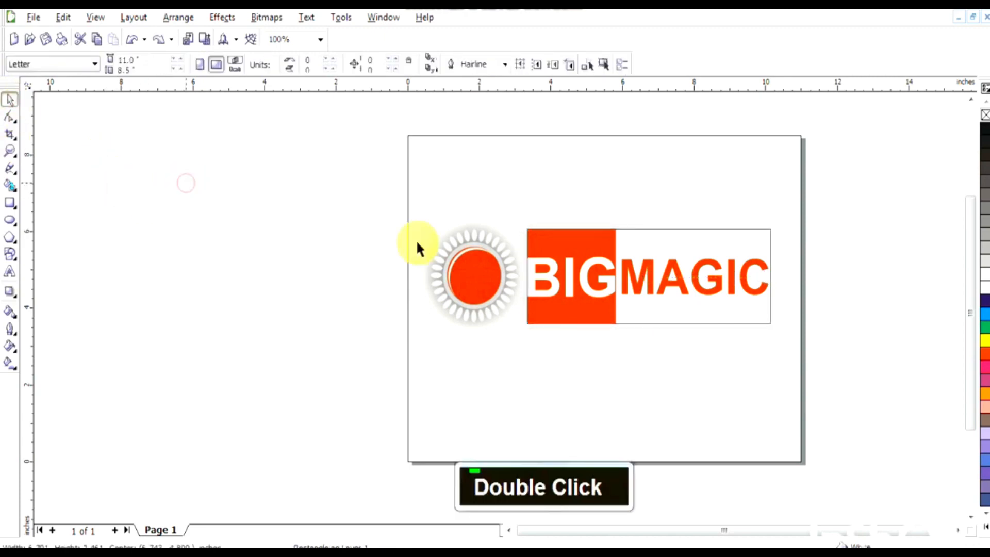
left_click_drag(366, 190, 653, 333)
left_click_drag(801, 379, 843, 395)
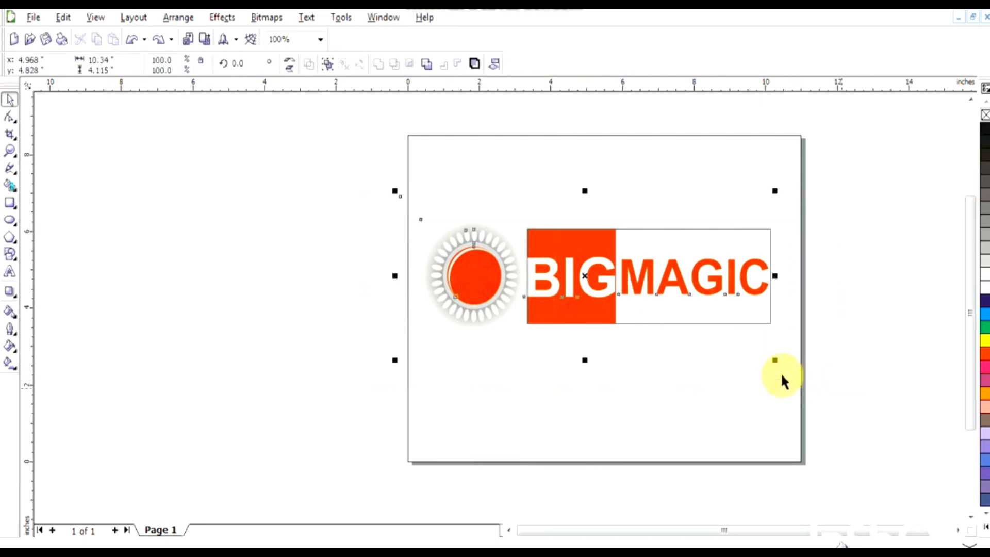
left_click(330, 66)
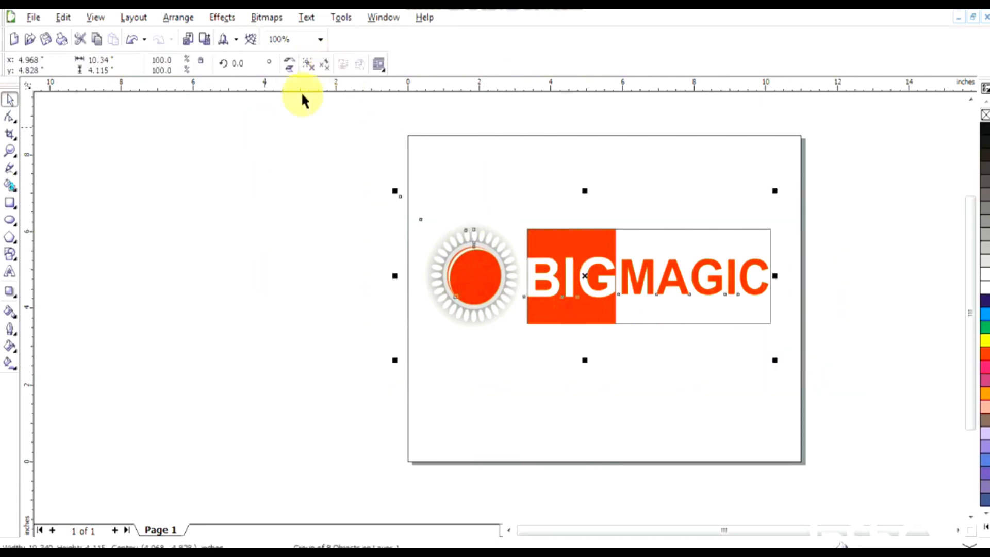
- Nudge the grouped logo 0.2 inches to the right and 0.1 inches down on the page
left_click(320, 40)
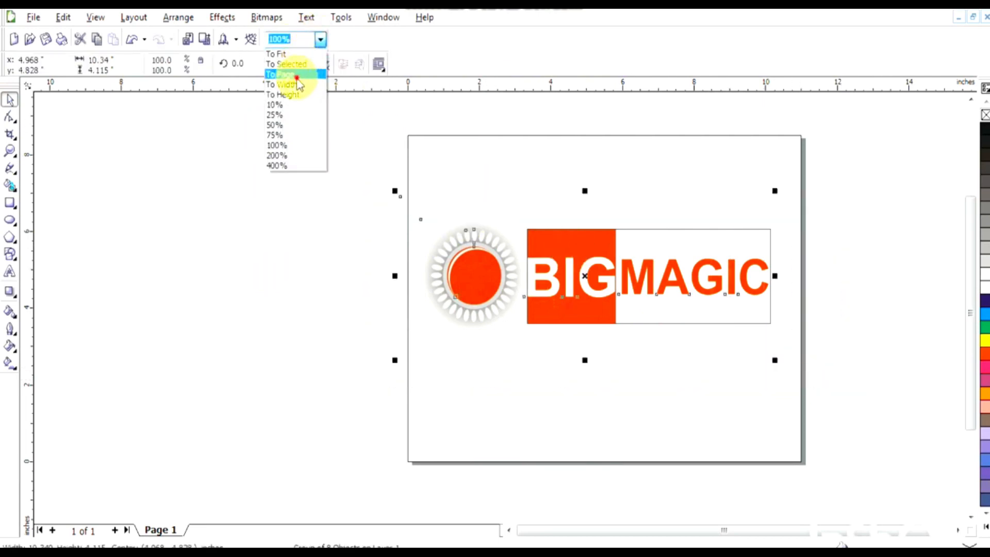
left_click(296, 75)
key("Right")
key("Right")
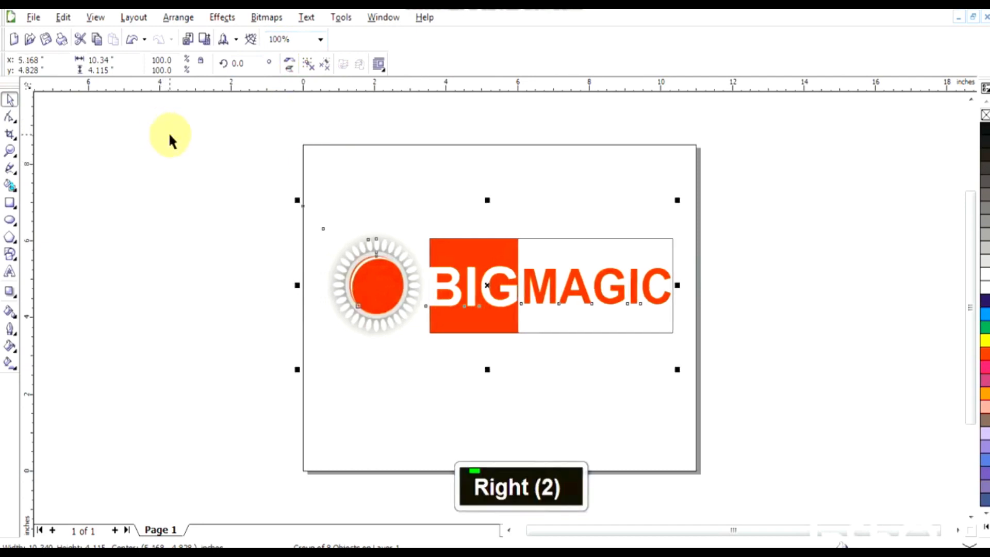
key("Down")
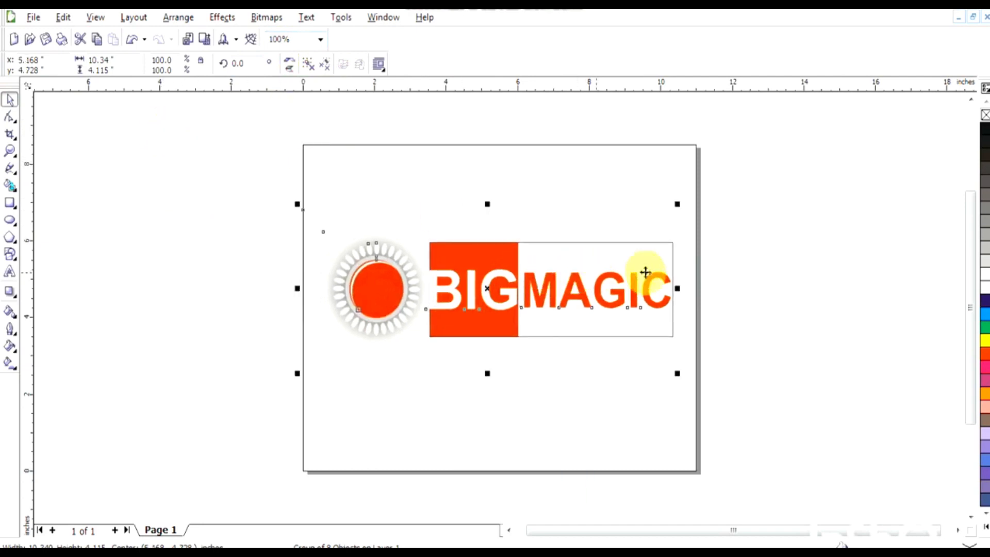
left_click(725, 261)
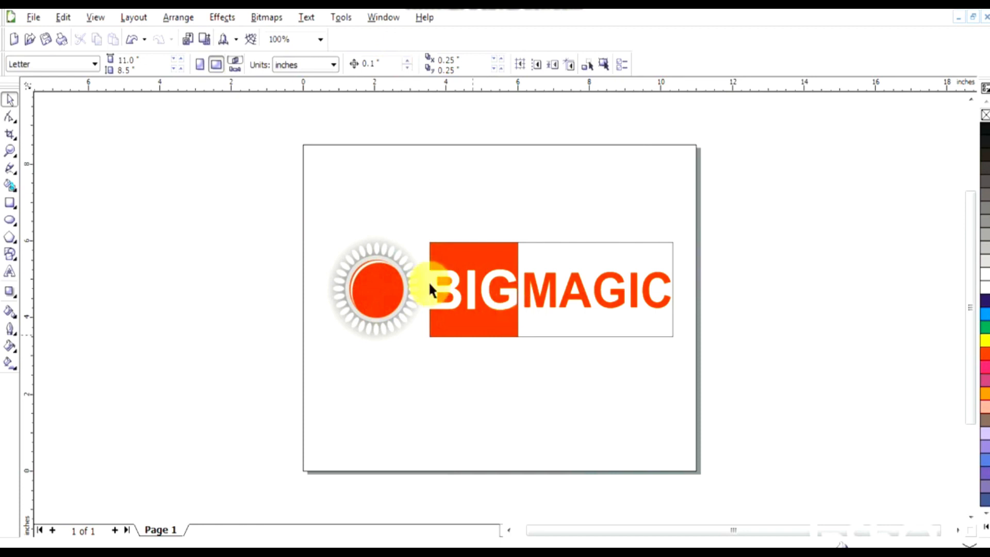
- Add two-line artistic text below the logo reading "Teach India" with a "By" line giving the author's name
left_click(10, 272)
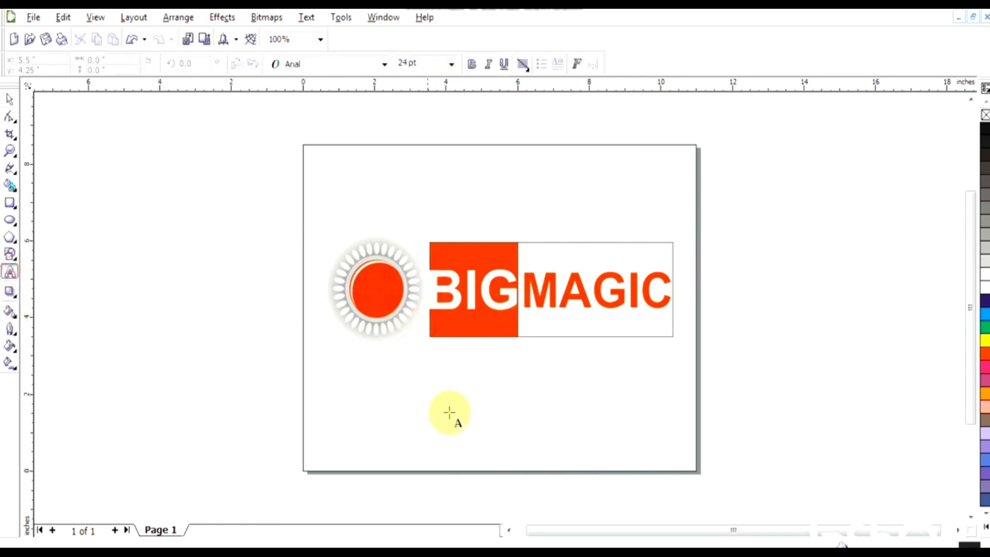
left_click(427, 412)
type("Te")
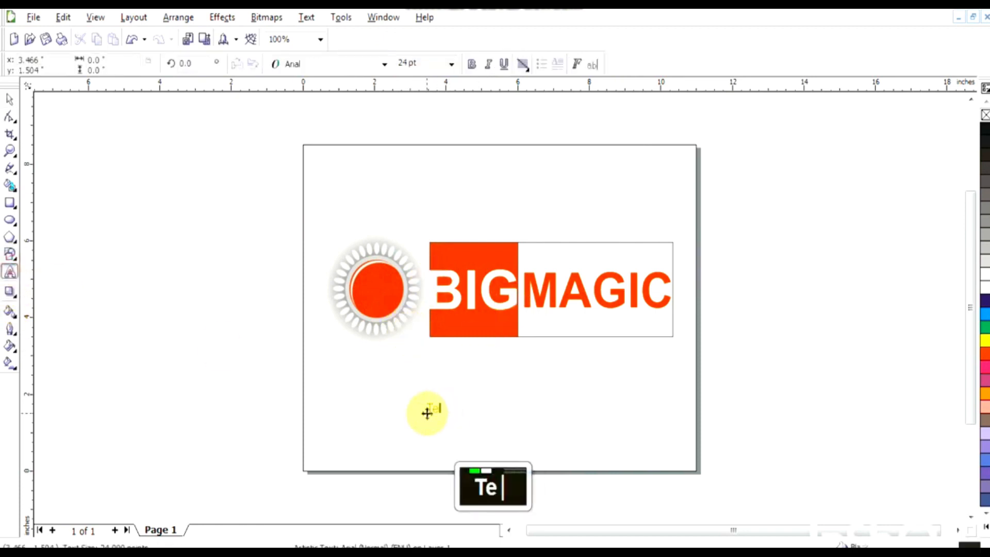
type("ach India")
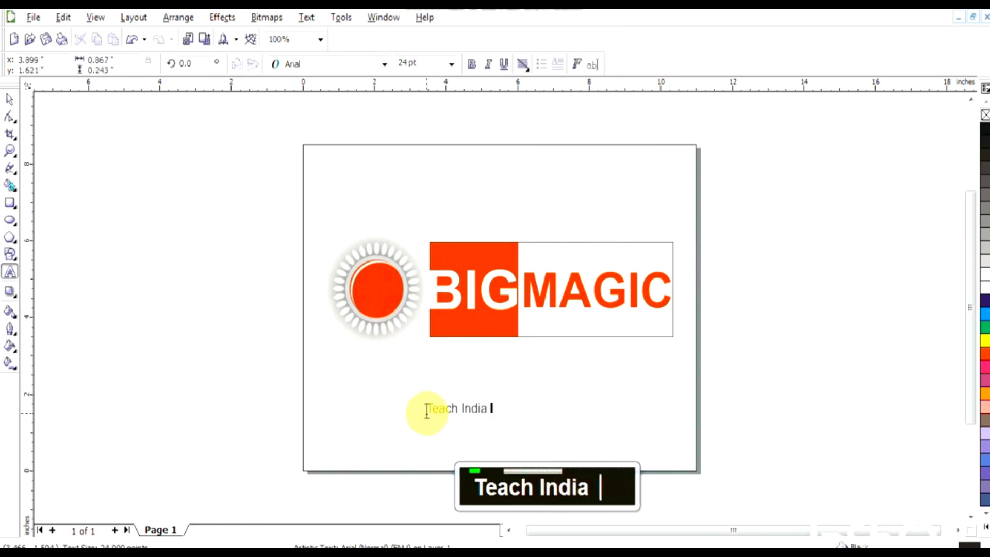
key("Return")
type("B")
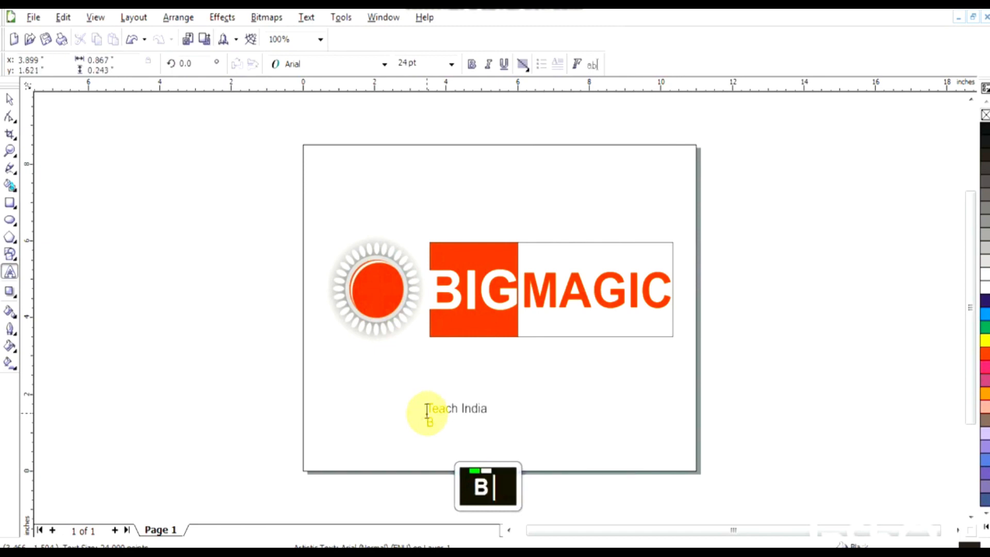
type("y Arvind")
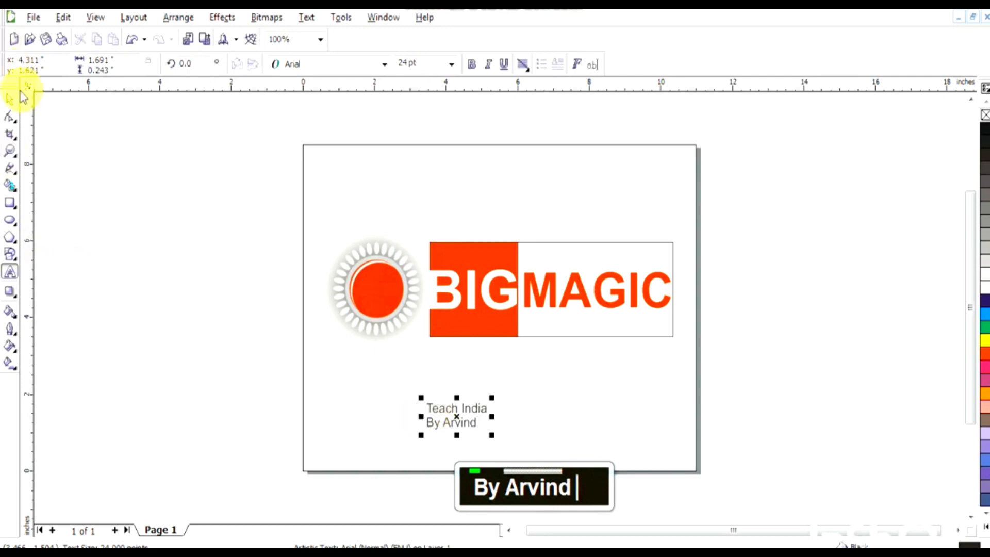
- Move the two-line credit text to the page's lower right corner and enlarge it to about 32 pt
left_click(9, 100)
left_click_drag(453, 413, 626, 431)
left_click_drag(657, 449, 667, 453)
- Change the credit text's font to Monotype Corsiva and colour it black
left_click(360, 66)
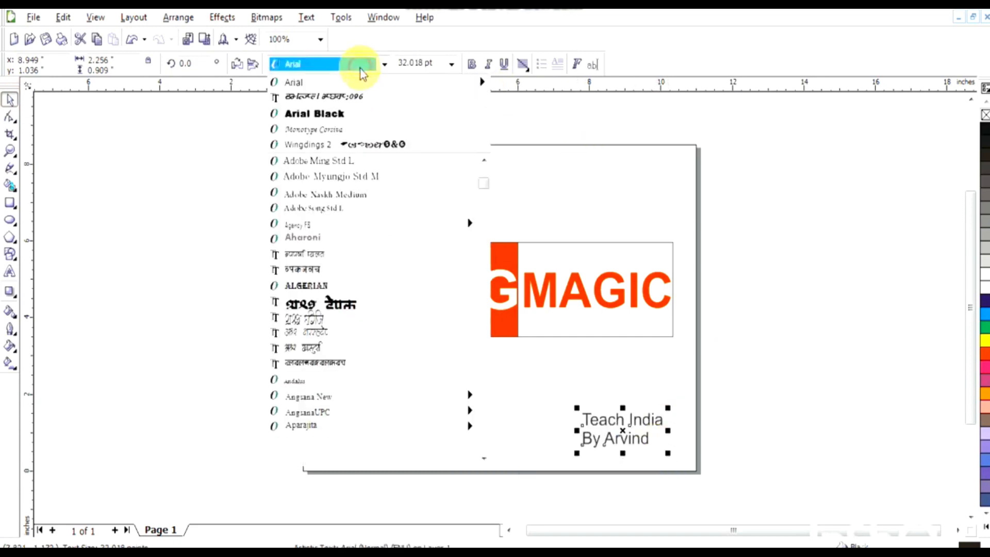
left_click(360, 129)
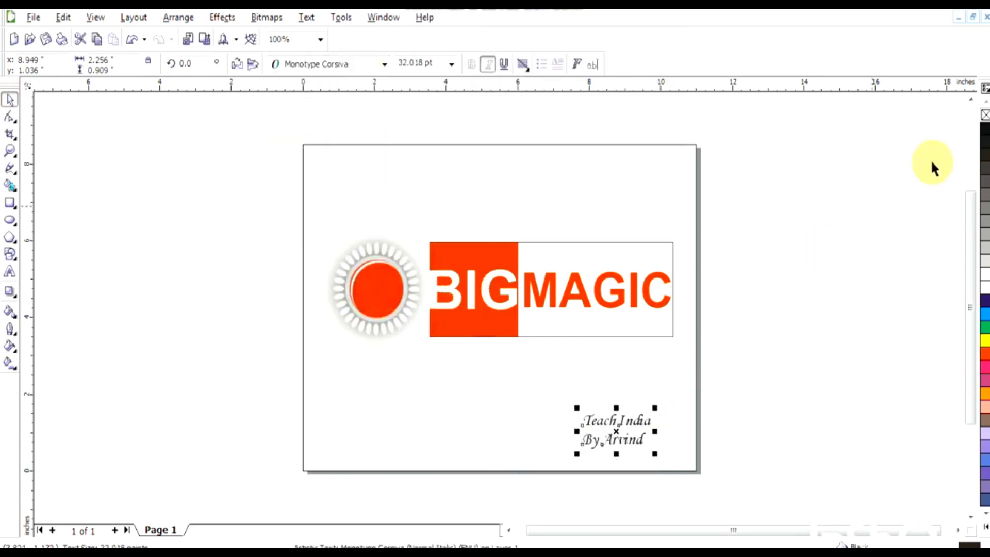
left_click(987, 117)
right_click(988, 114)
left_click(927, 157)
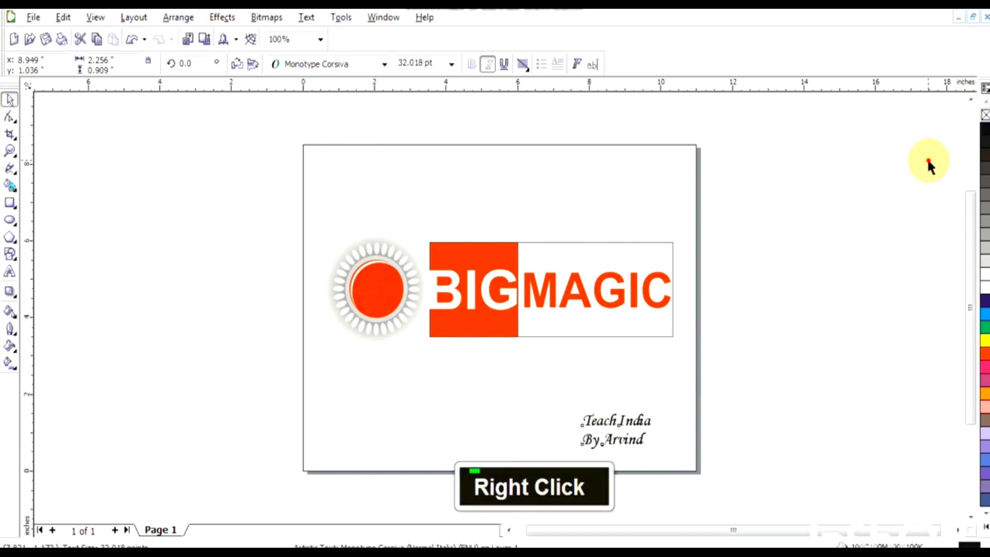